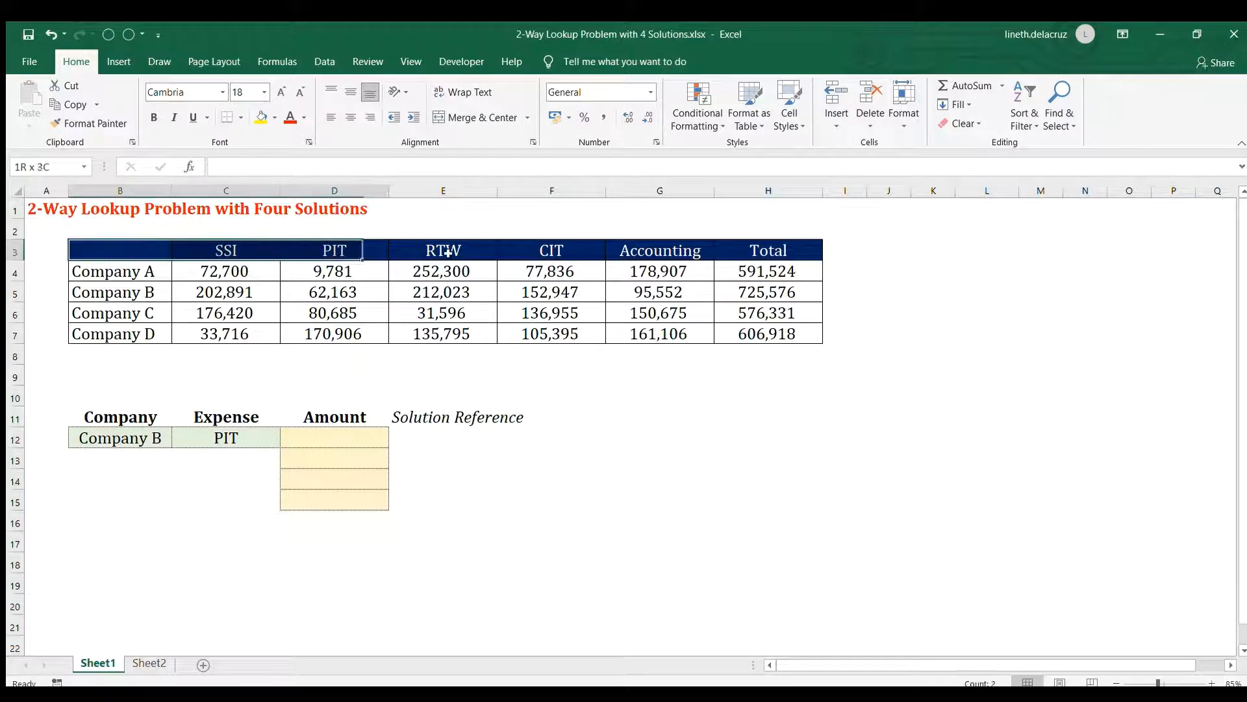
# Step: Examine the expense table's company names, expense headers and amounts, plus the Company, Expense and Amount cells of the lookup area below it
pyautogui.moveTo(88, 250); pyautogui.dragTo(93, 336)
pyautogui.moveTo(219, 246); pyautogui.dragTo(656, 250)
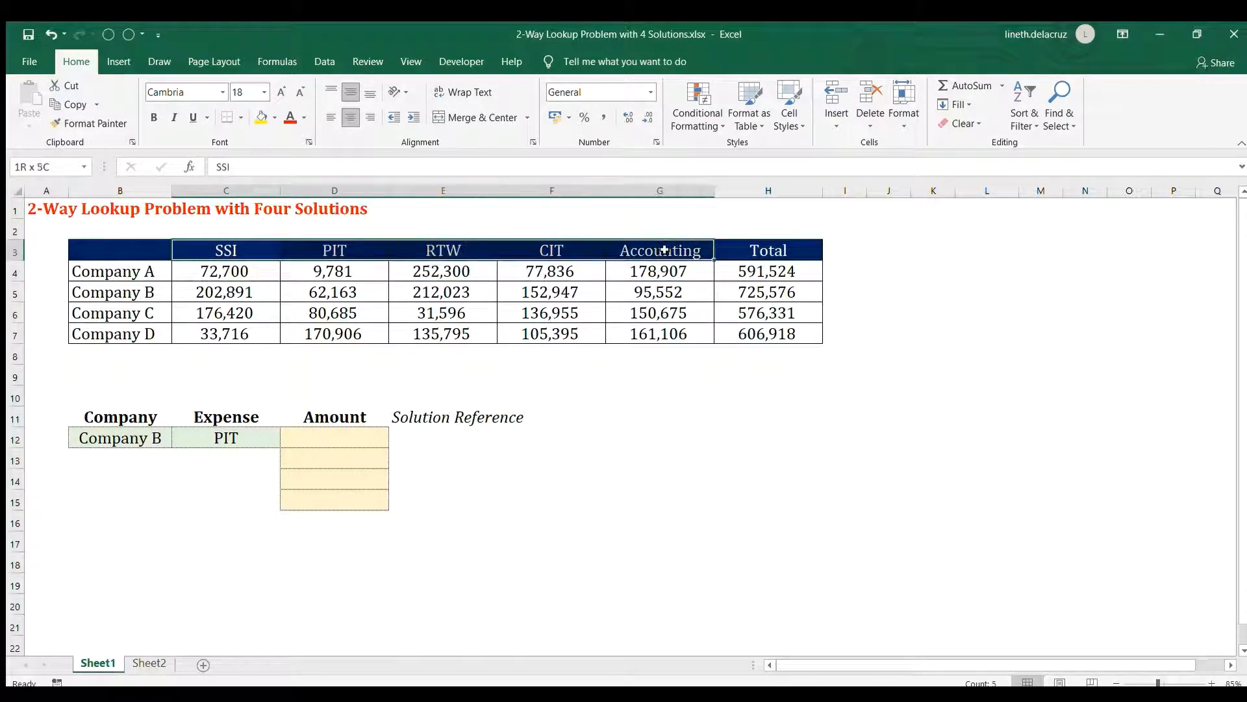
pyautogui.moveTo(214, 273); pyautogui.dragTo(640, 334)
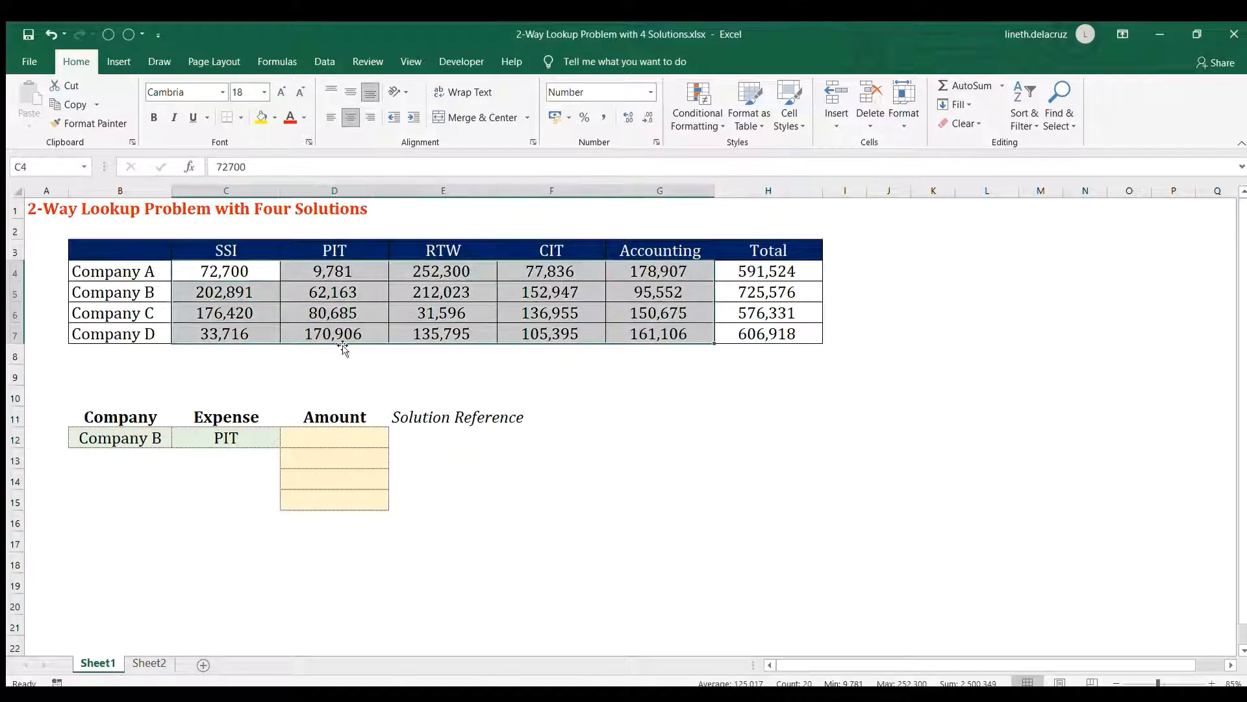
pyautogui.click(108, 440)
pyautogui.click(229, 438)
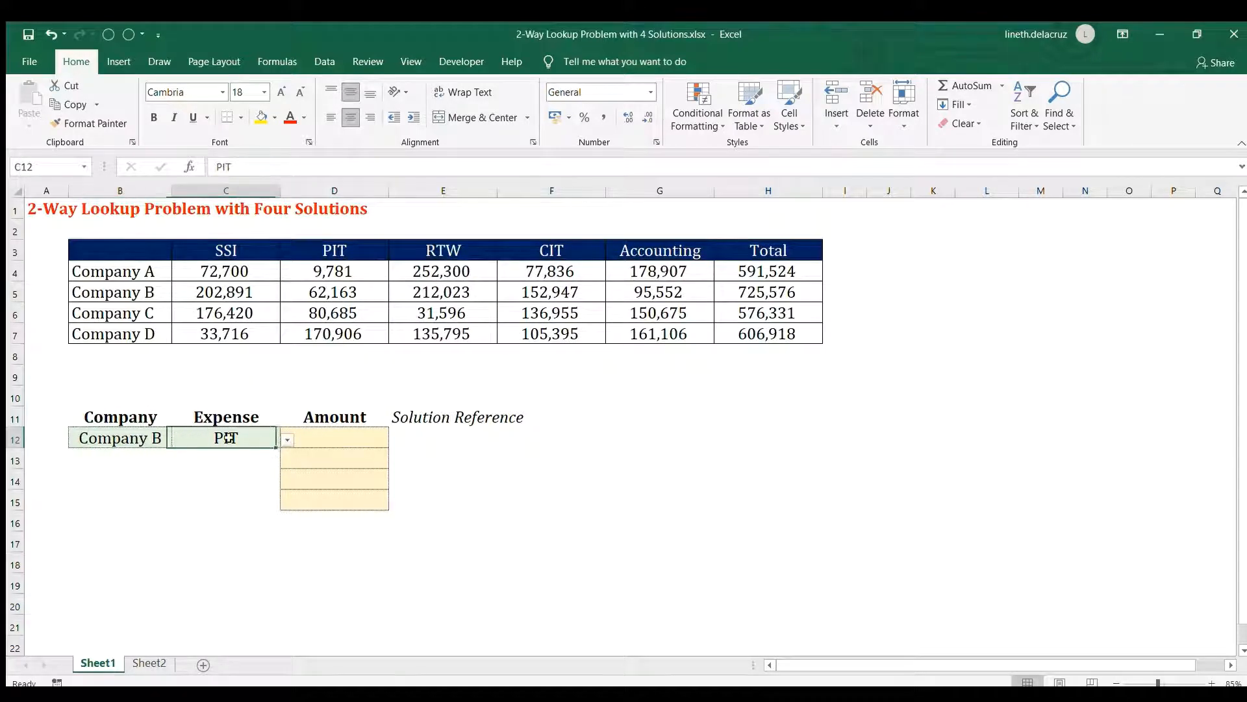
pyautogui.click(322, 438)
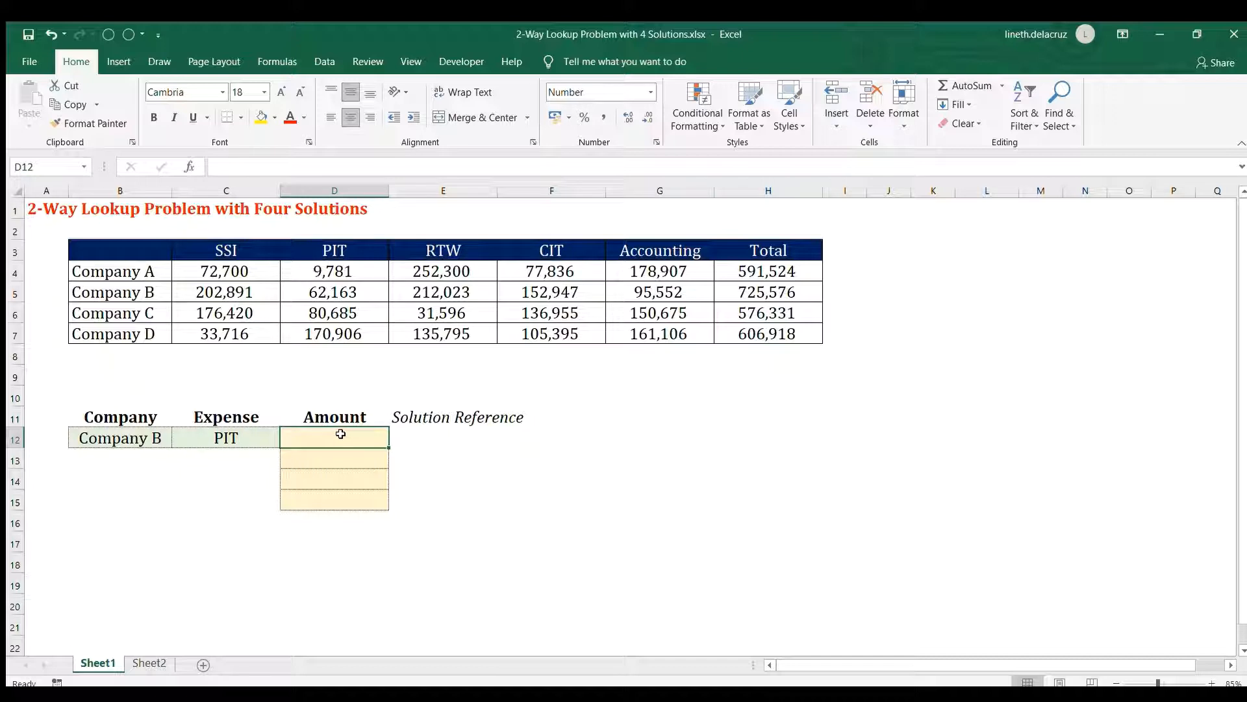
pyautogui.moveTo(340, 434); pyautogui.dragTo(334, 501)
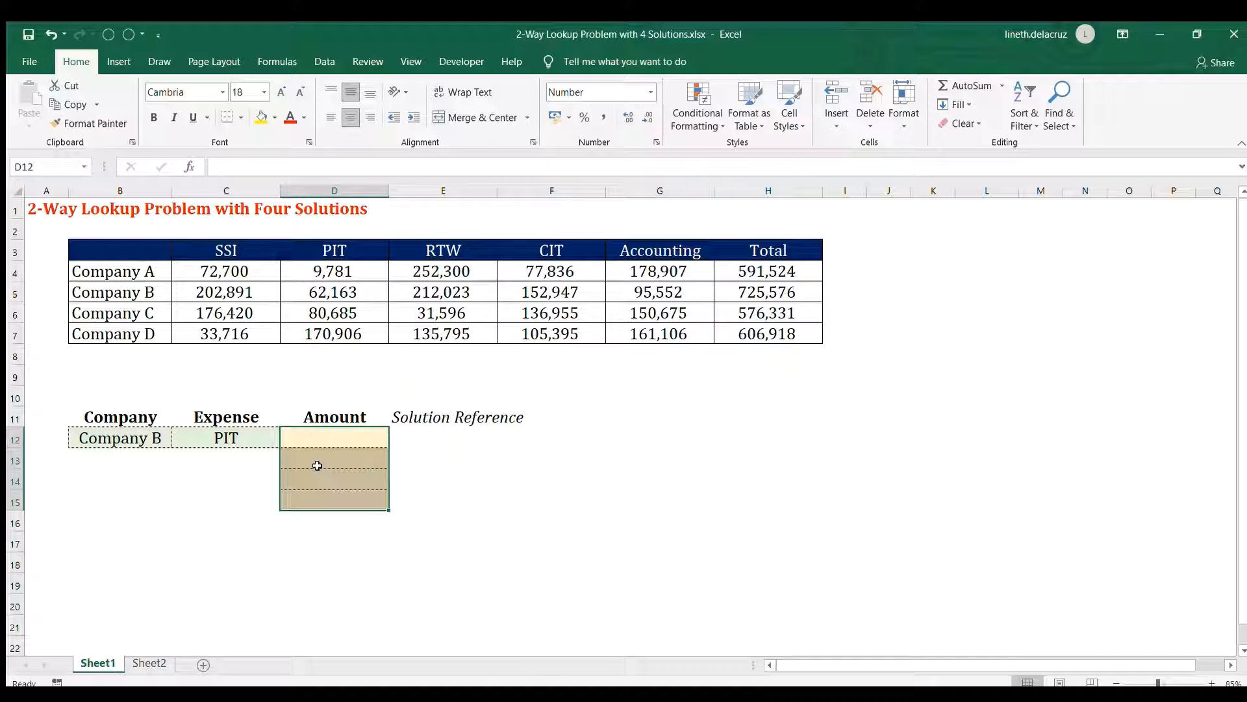
pyautogui.click(410, 454)
# Step: Begin an INDEX formula in D12 over C4:G7, with its row from matching B12 in B4:B7 and the match type left blank
pyautogui.click(344, 440)
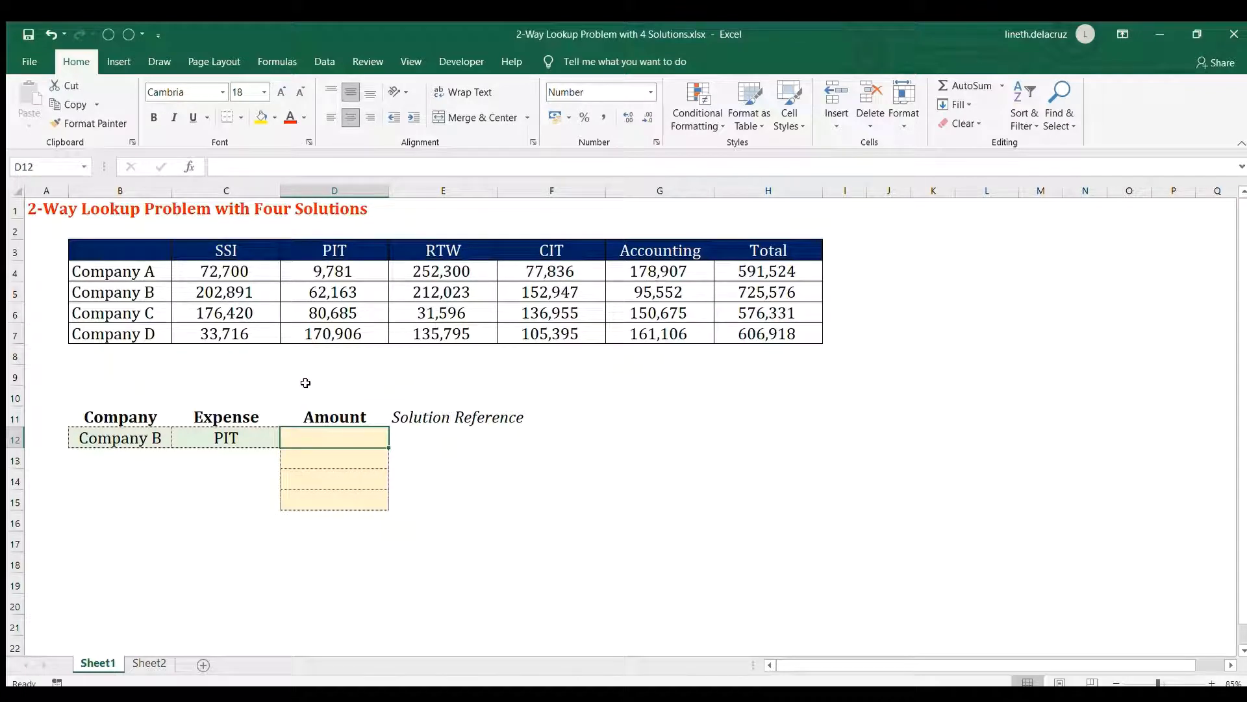
pyautogui.write('=i')
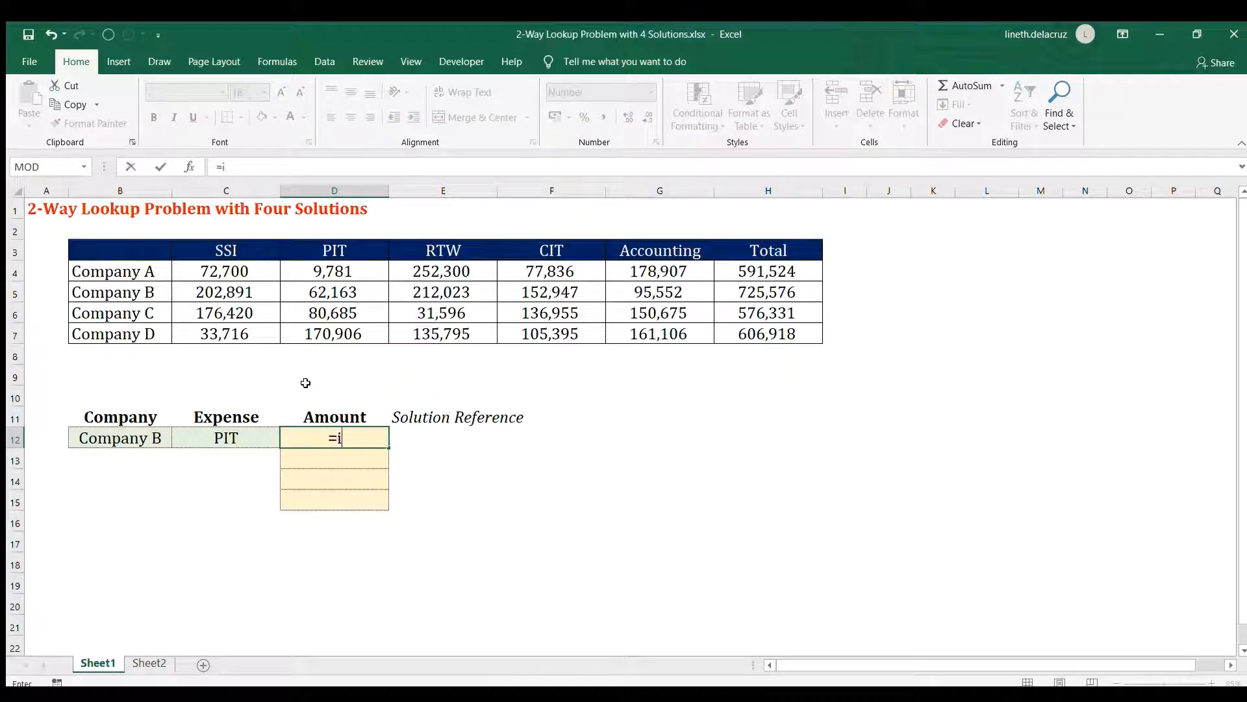
pyautogui.write('ndex(')
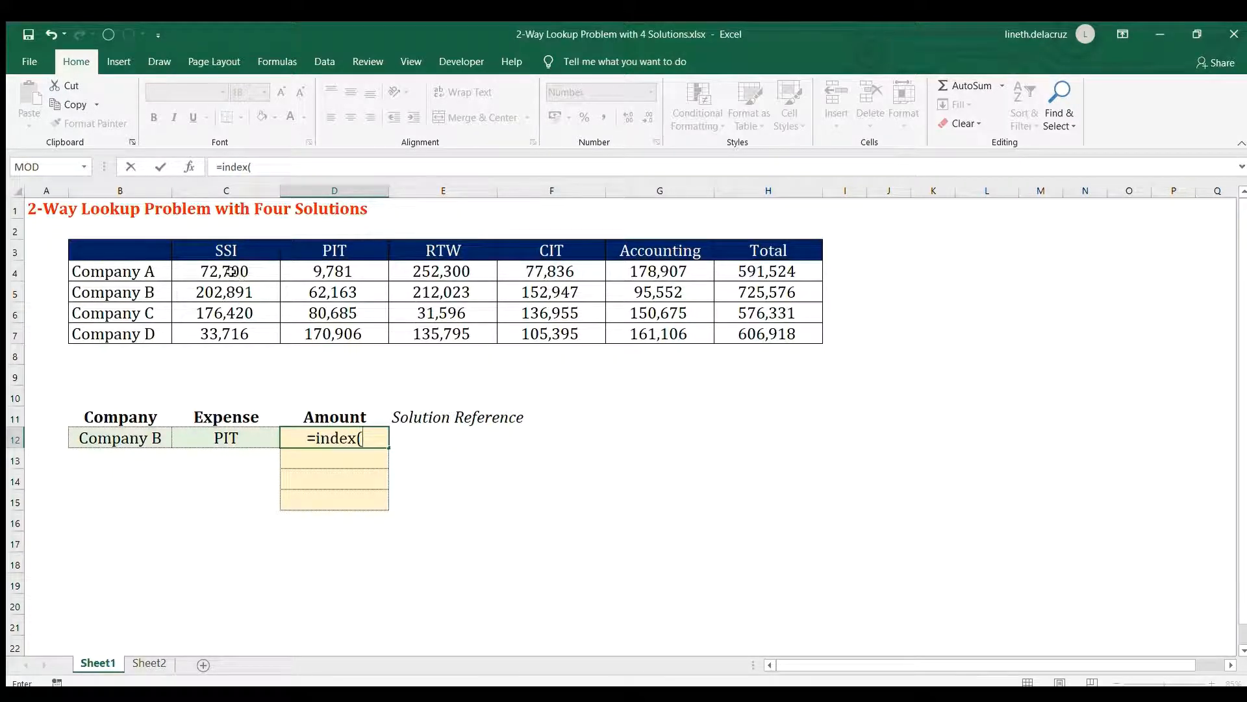
pyautogui.moveTo(230, 272); pyautogui.dragTo(656, 332)
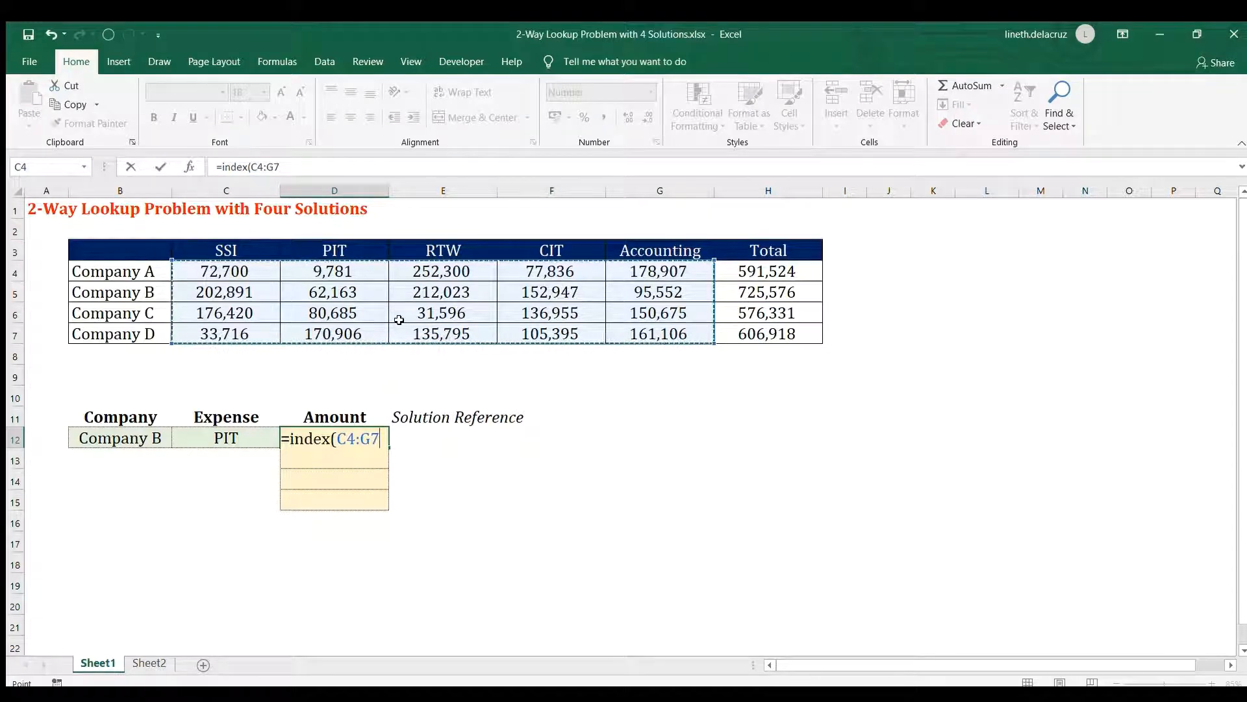
pyautogui.write(',')
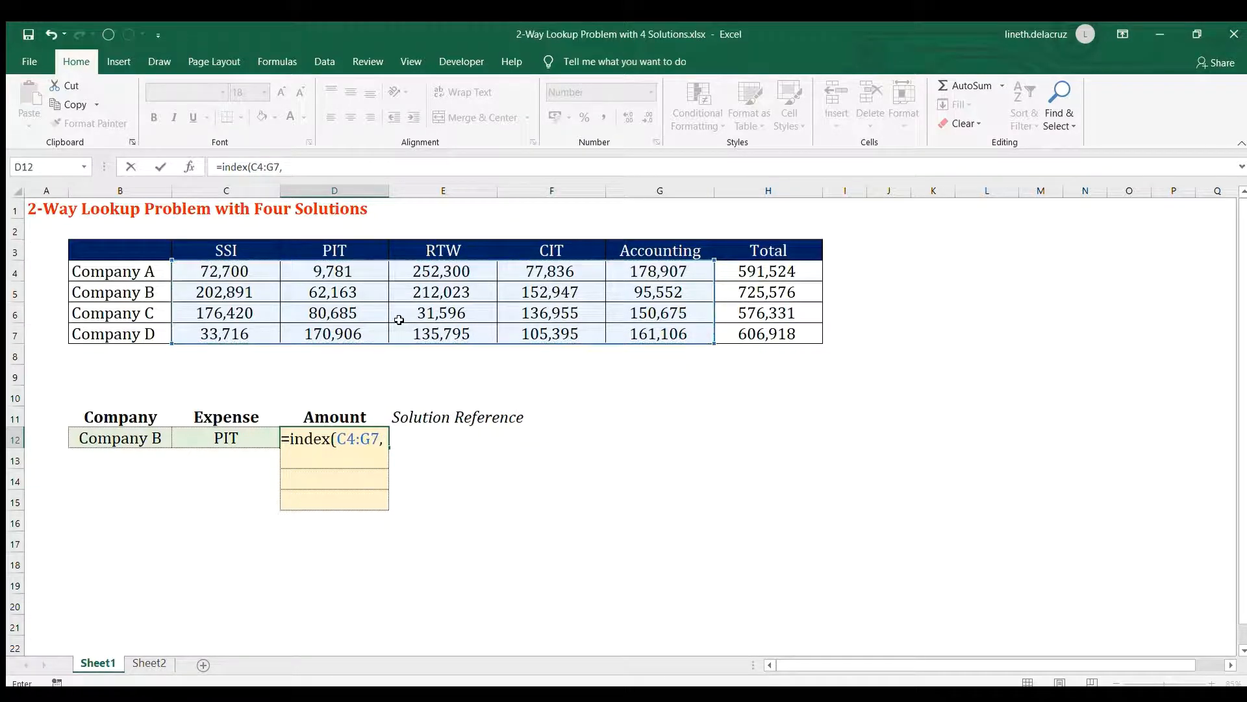
pyautogui.write('match(')
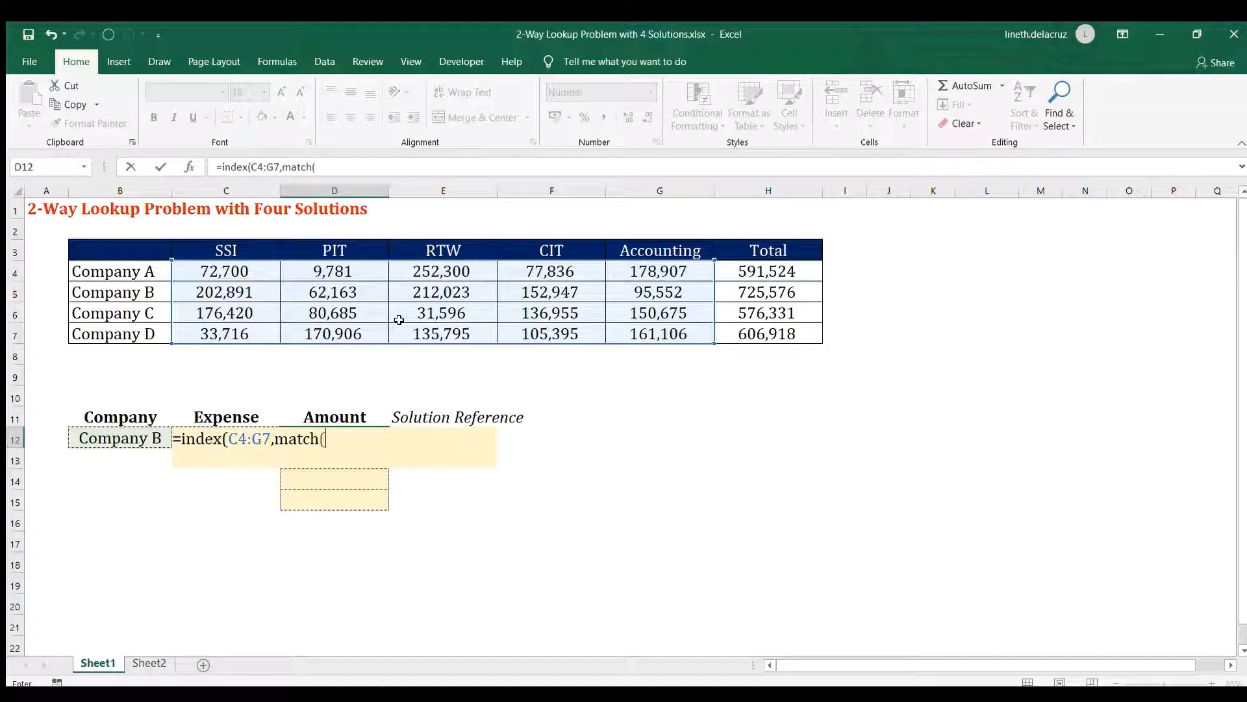
pyautogui.click(106, 441)
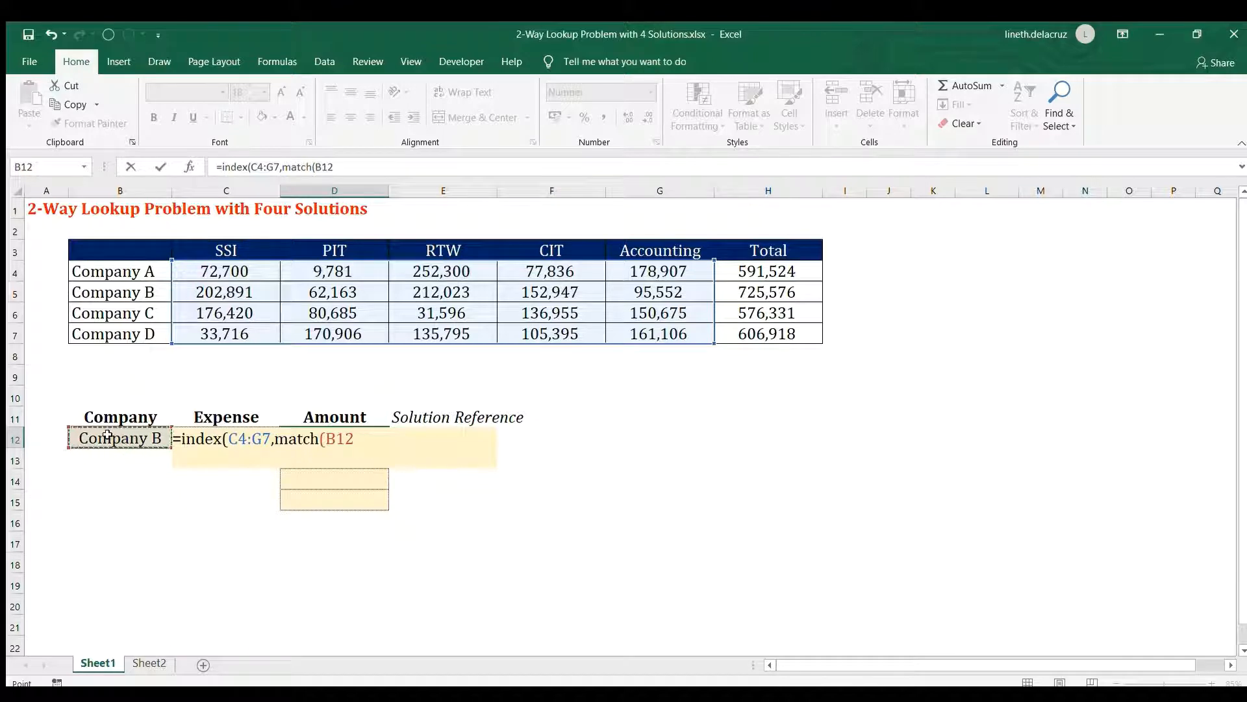
pyautogui.write(',')
pyautogui.moveTo(130, 272); pyautogui.dragTo(124, 335)
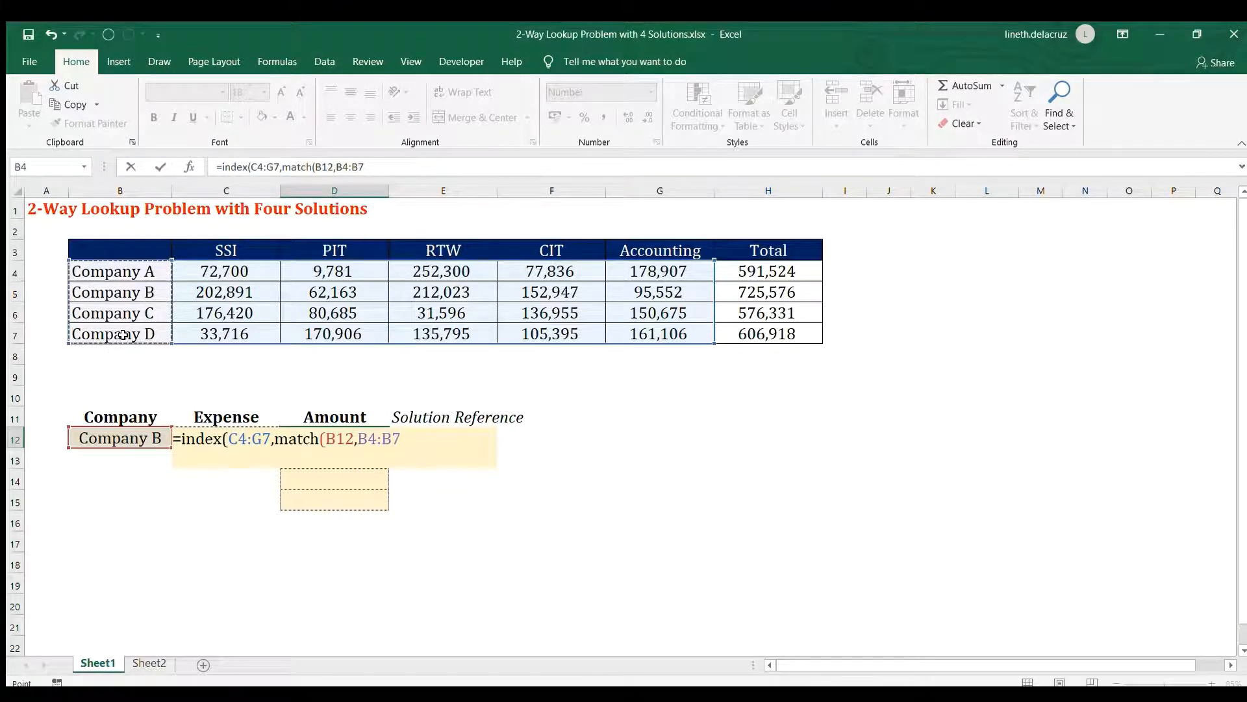
pyautogui.write(',),')
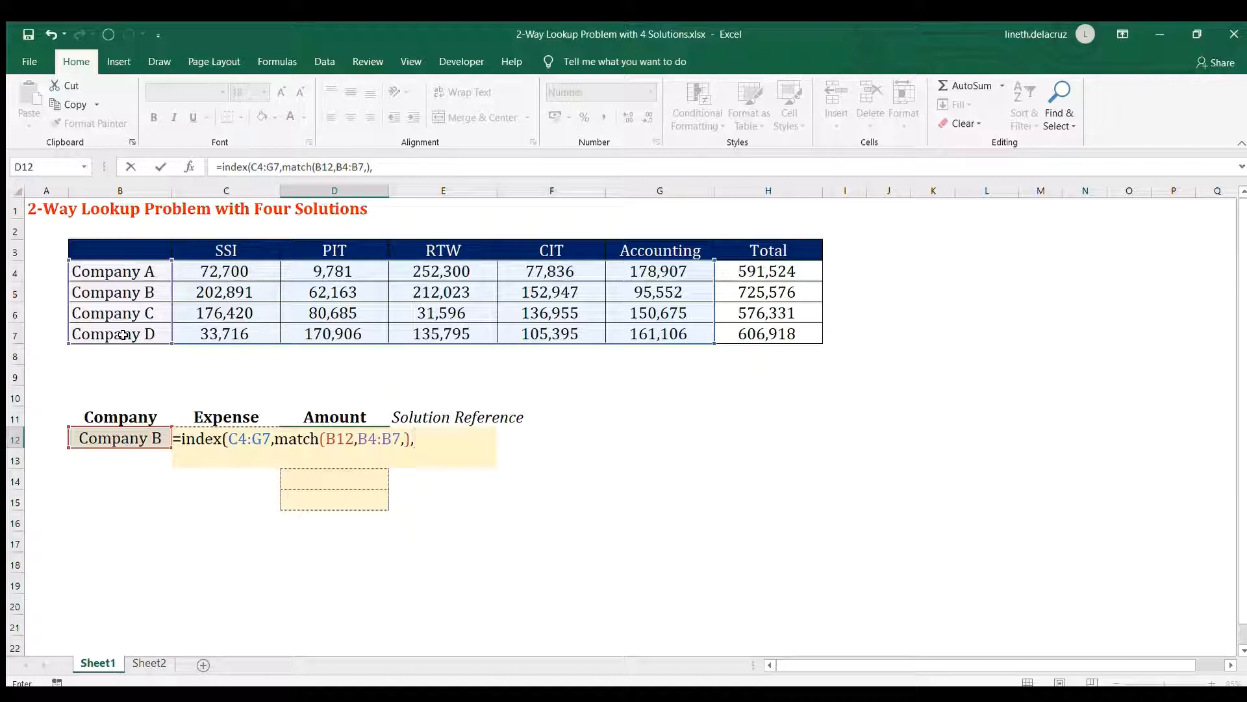
# Step: Complete the D12 formula with a column argument matching C12 in C3:G3, leaving the match type blank
pyautogui.write('match(')
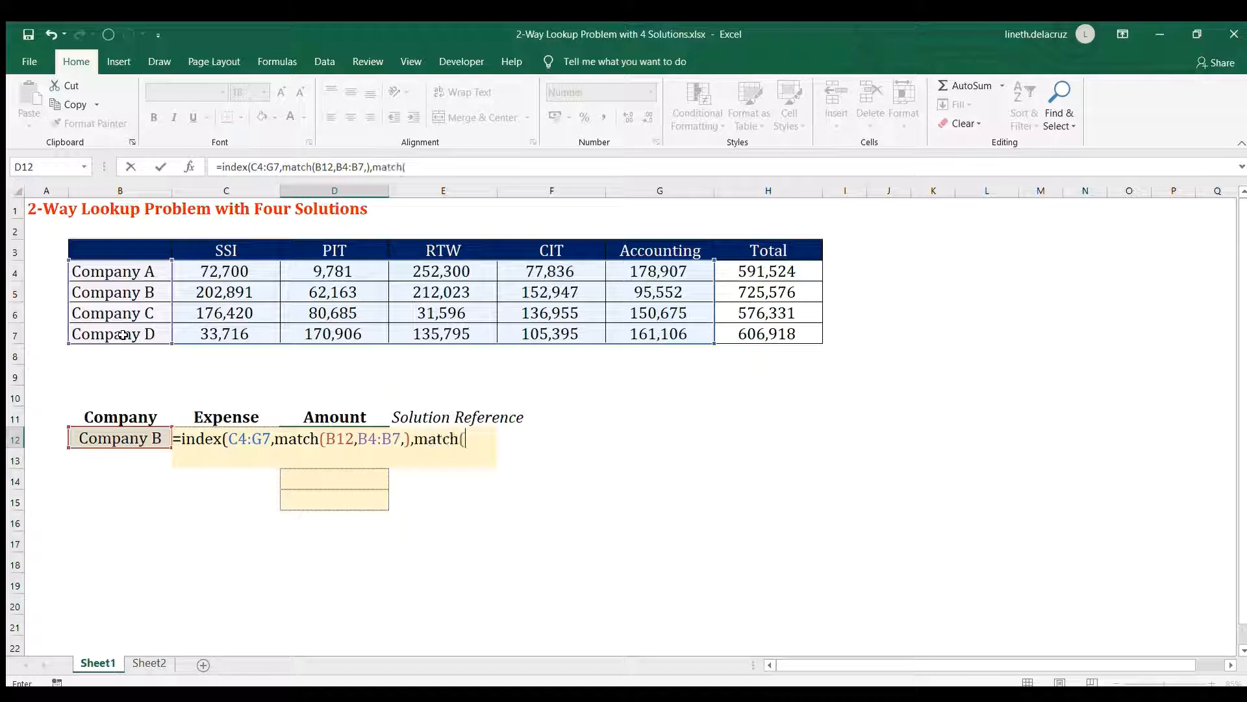
pyautogui.click(197, 418)
pyautogui.press('Down')
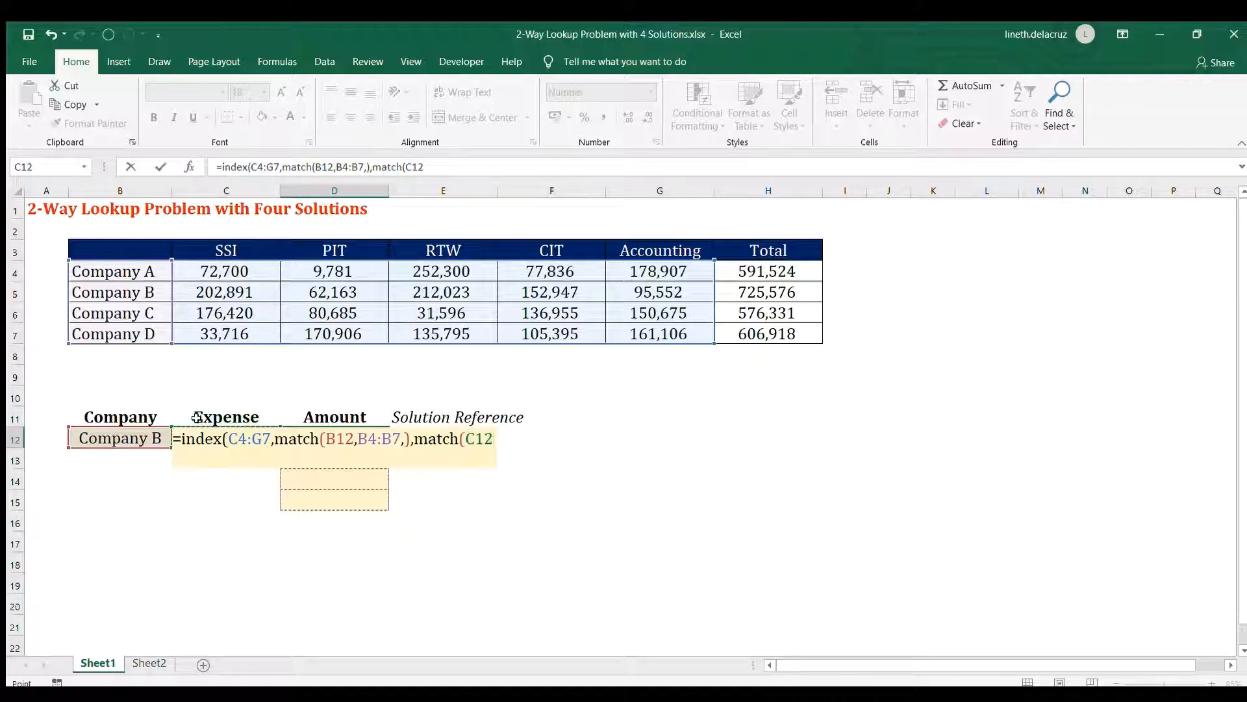
pyautogui.write(',')
pyautogui.moveTo(215, 246); pyautogui.dragTo(650, 246)
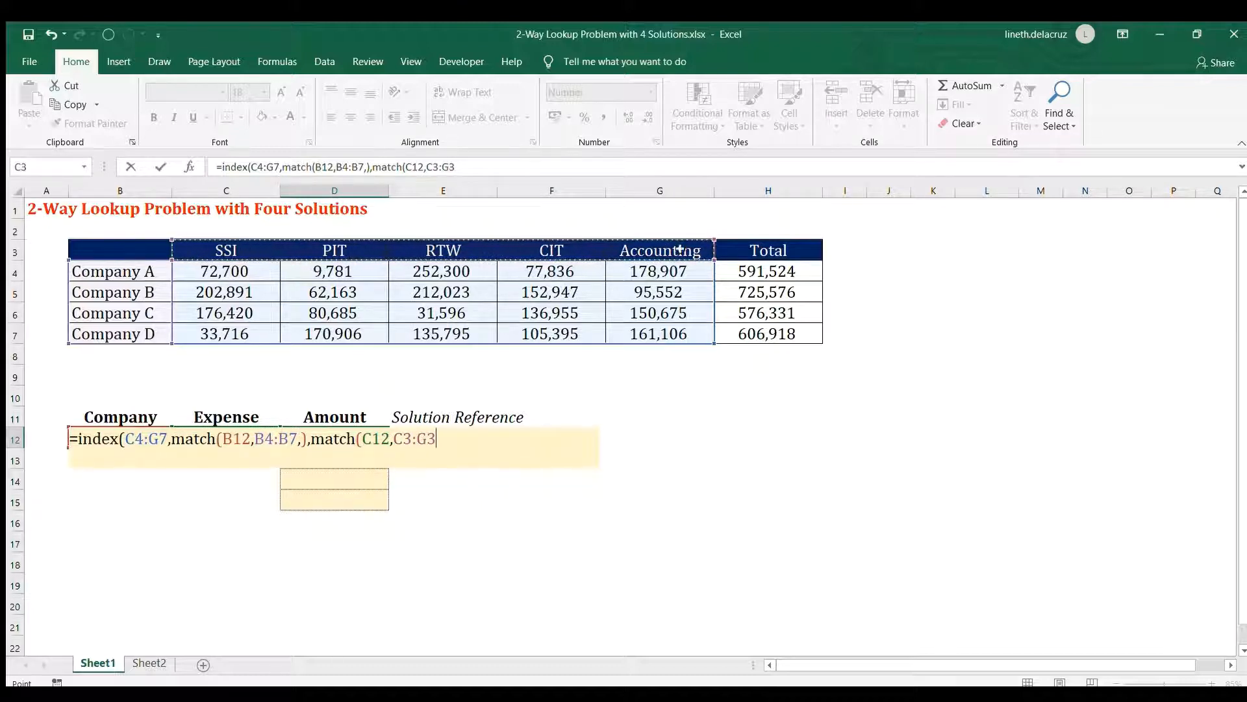
pyautogui.write(',')
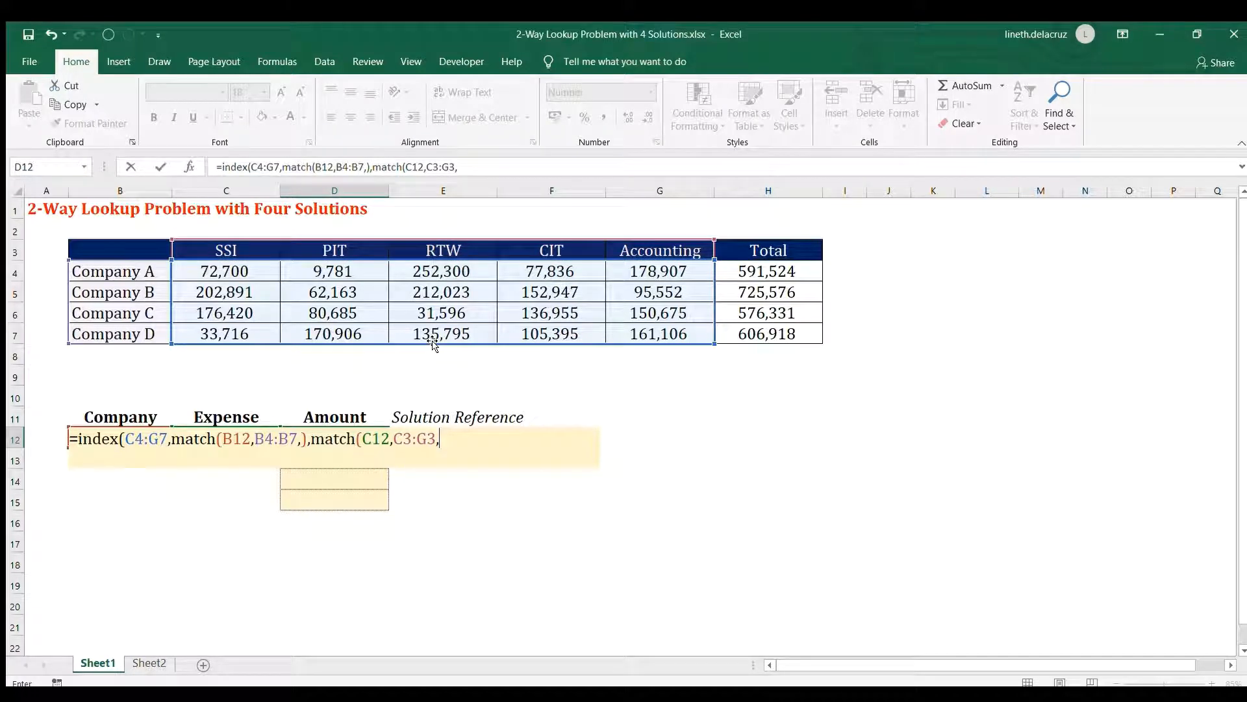
pyautogui.write('))')
pyautogui.press('Return')
# Step: Check the D12 amount against the table cell where the Company B row meets the PIT column
pyautogui.press('Up')
pyautogui.press('Left')
pyautogui.press('Left')
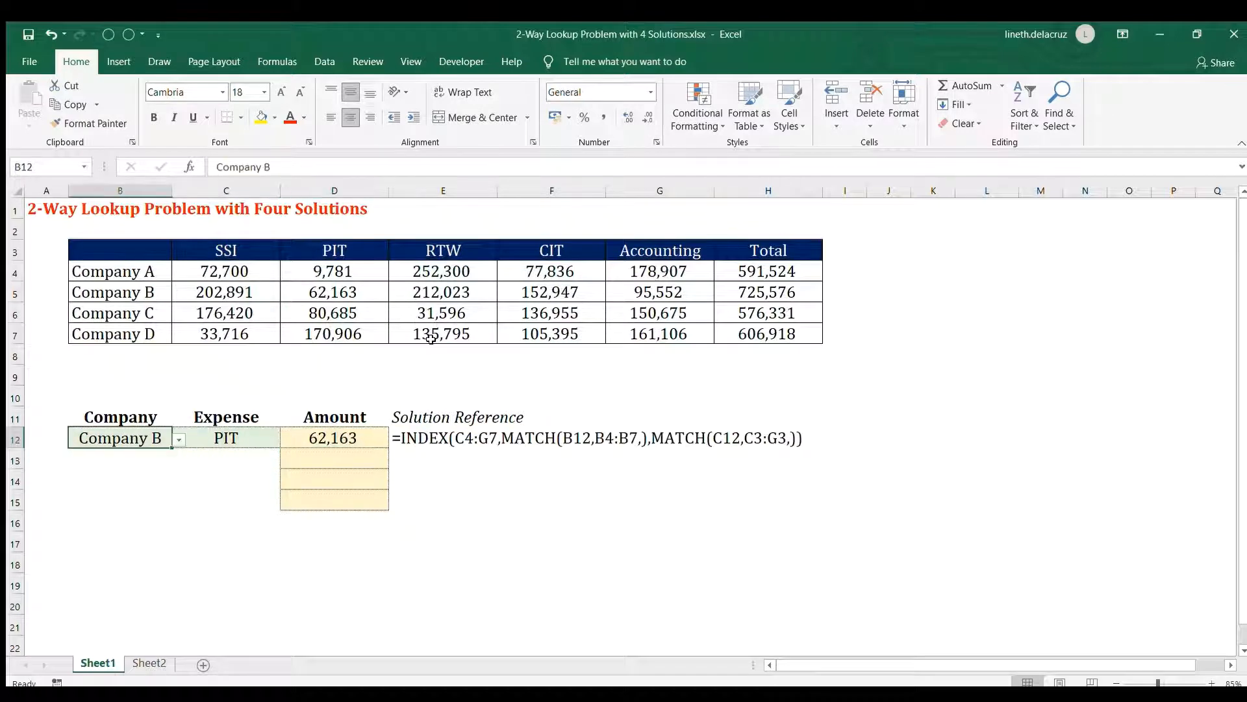
pyautogui.press('Up')
pyautogui.press('Up')
pyautogui.press('Up')
pyautogui.press('Up')
pyautogui.press('Up')
pyautogui.press('Up')
pyautogui.press('Up')
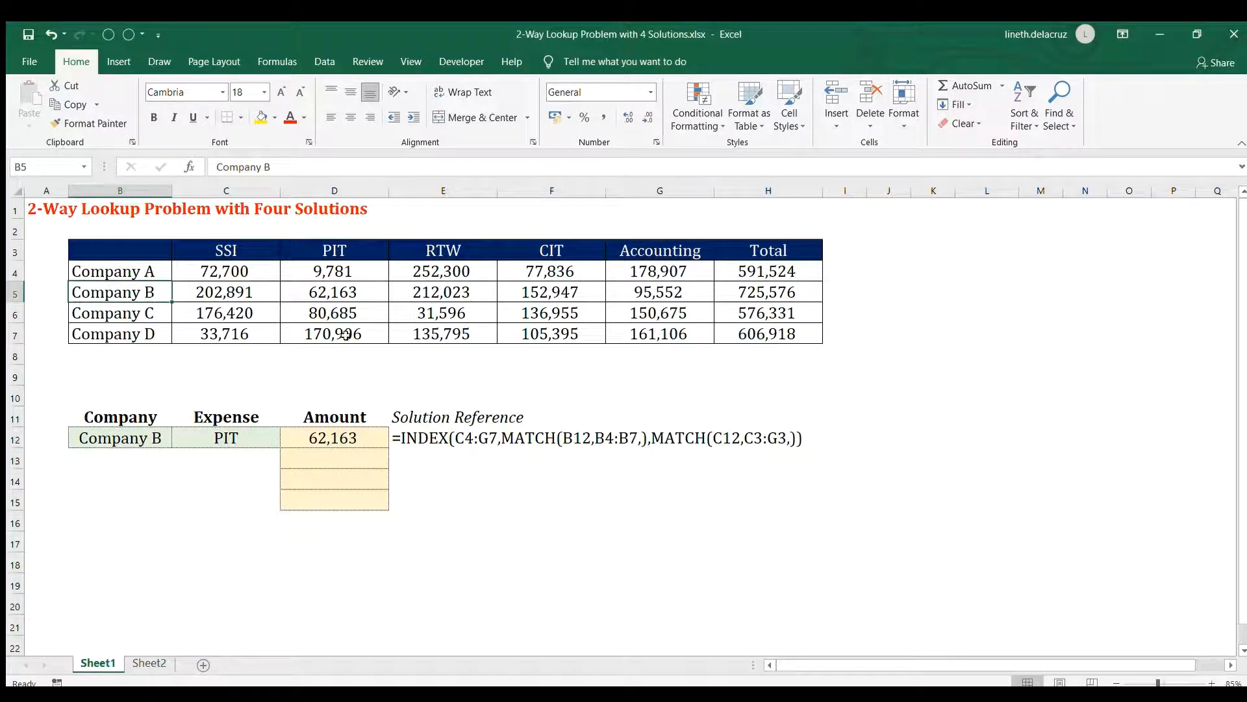
pyautogui.keyDown('ctrl'); pyautogui.click(351, 251); pyautogui.keyUp('ctrl')
pyautogui.keyDown('ctrl'); pyautogui.click(343, 294); pyautogui.keyUp('ctrl')
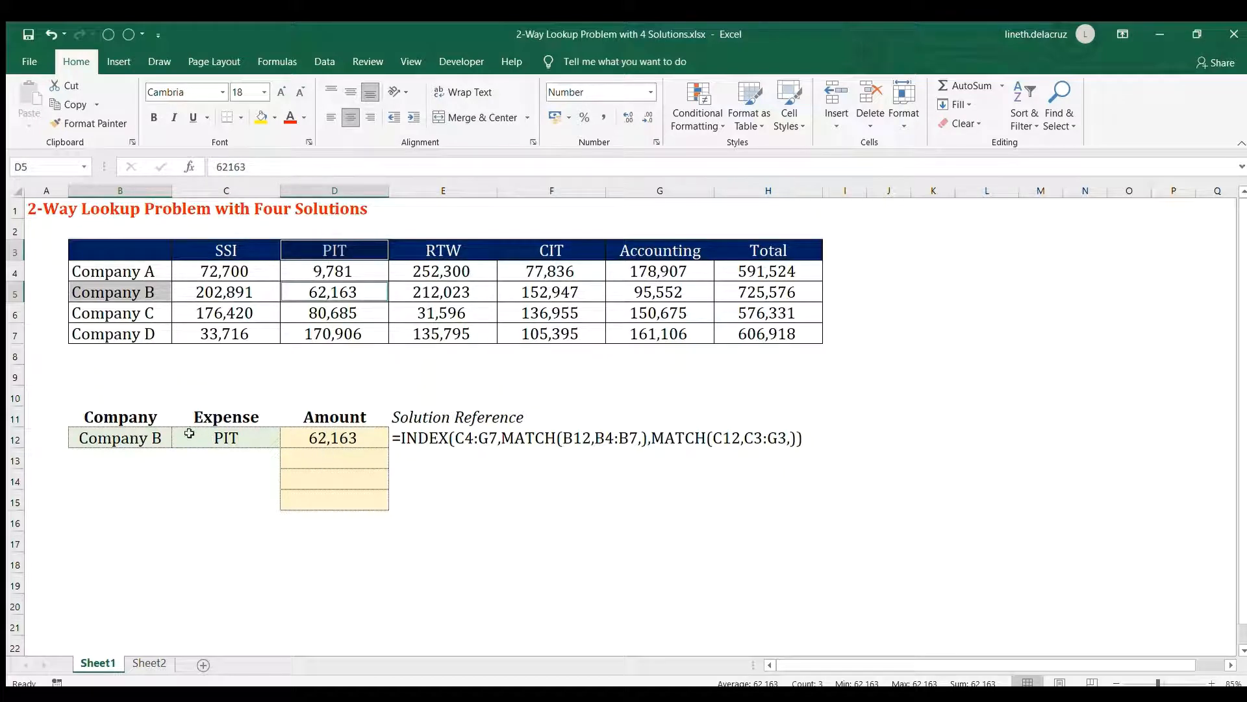
# Step: Set the lookup company in B12 to Company C and compare the amount with the table's Company C PIT figure
pyautogui.click(136, 435)
pyautogui.click(151, 468)
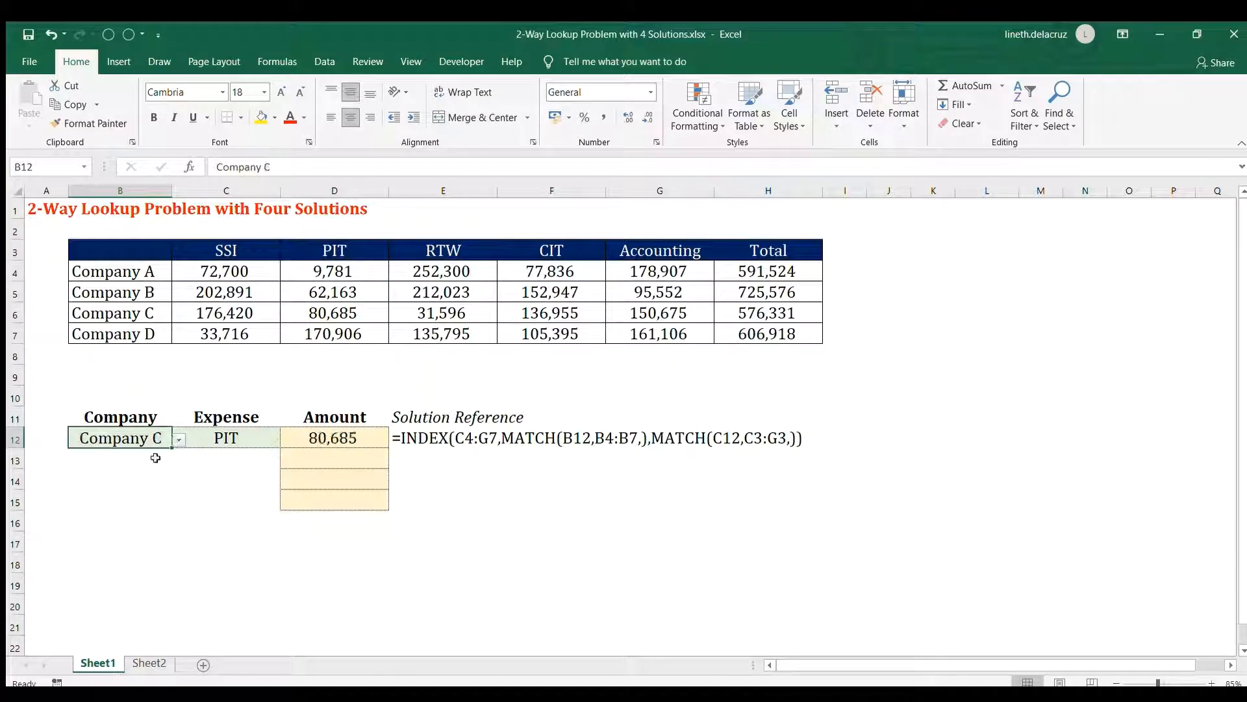
pyautogui.click(148, 313)
pyautogui.keyDown('ctrl'); pyautogui.click(330, 317); pyautogui.keyUp('ctrl')
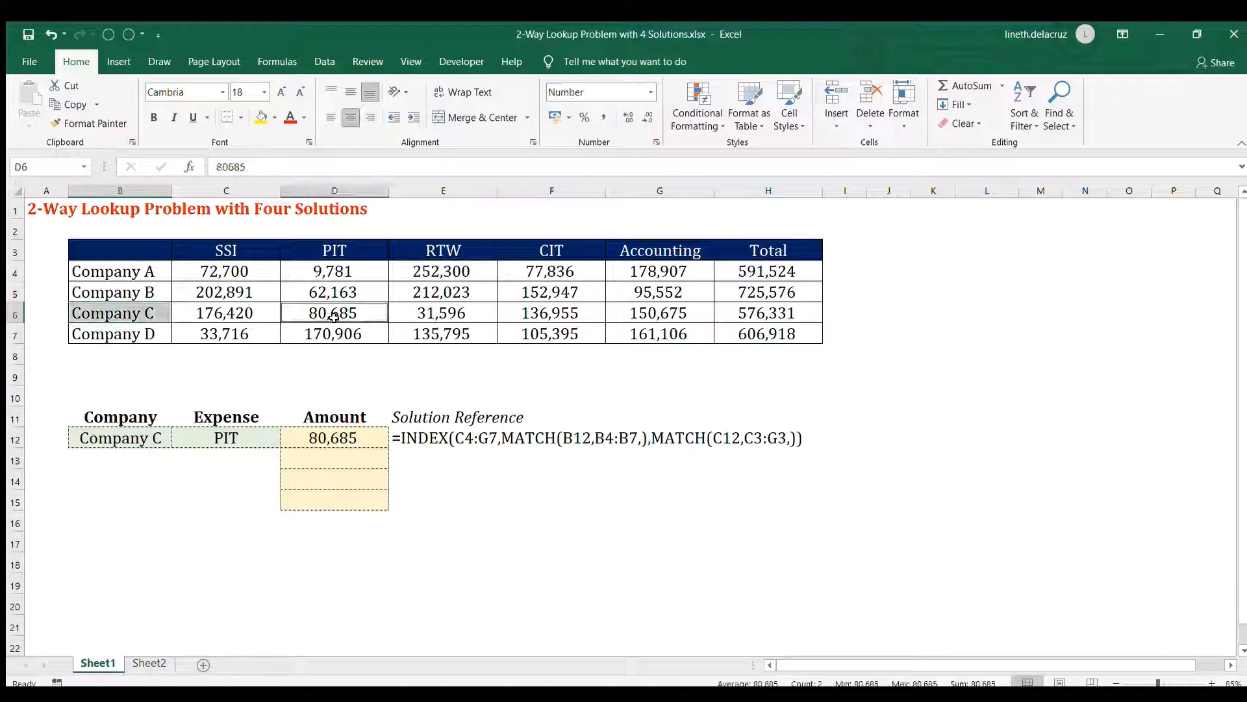
pyautogui.click(328, 441)
# Step: Begin a VLOOKUP formula in D13 that looks up B12 in columns B:G
pyautogui.click(331, 461)
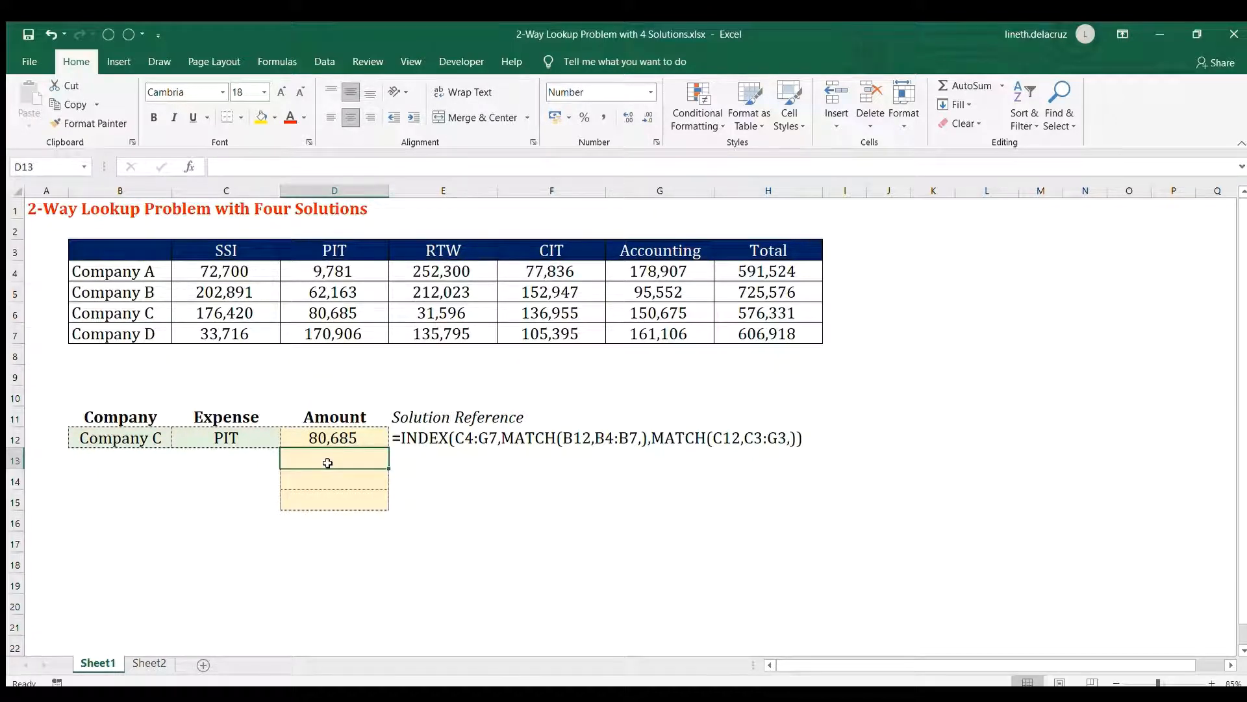
pyautogui.write('=vlookup(')
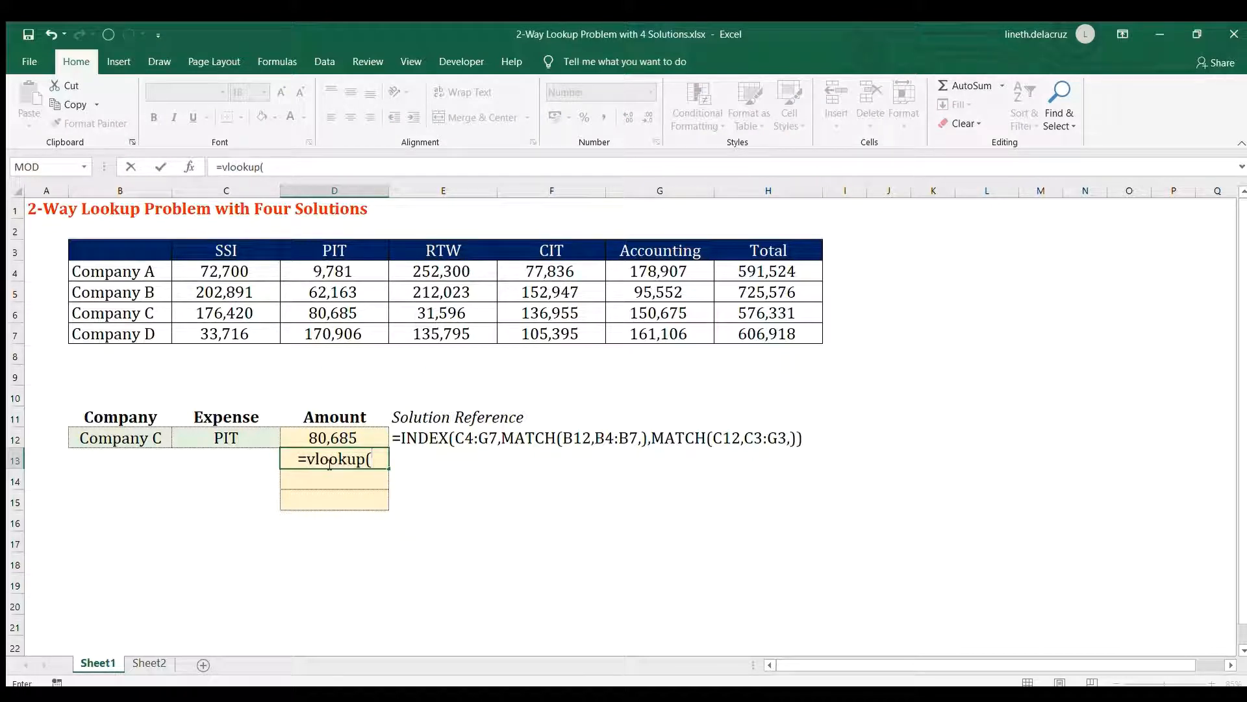
pyautogui.click(144, 438)
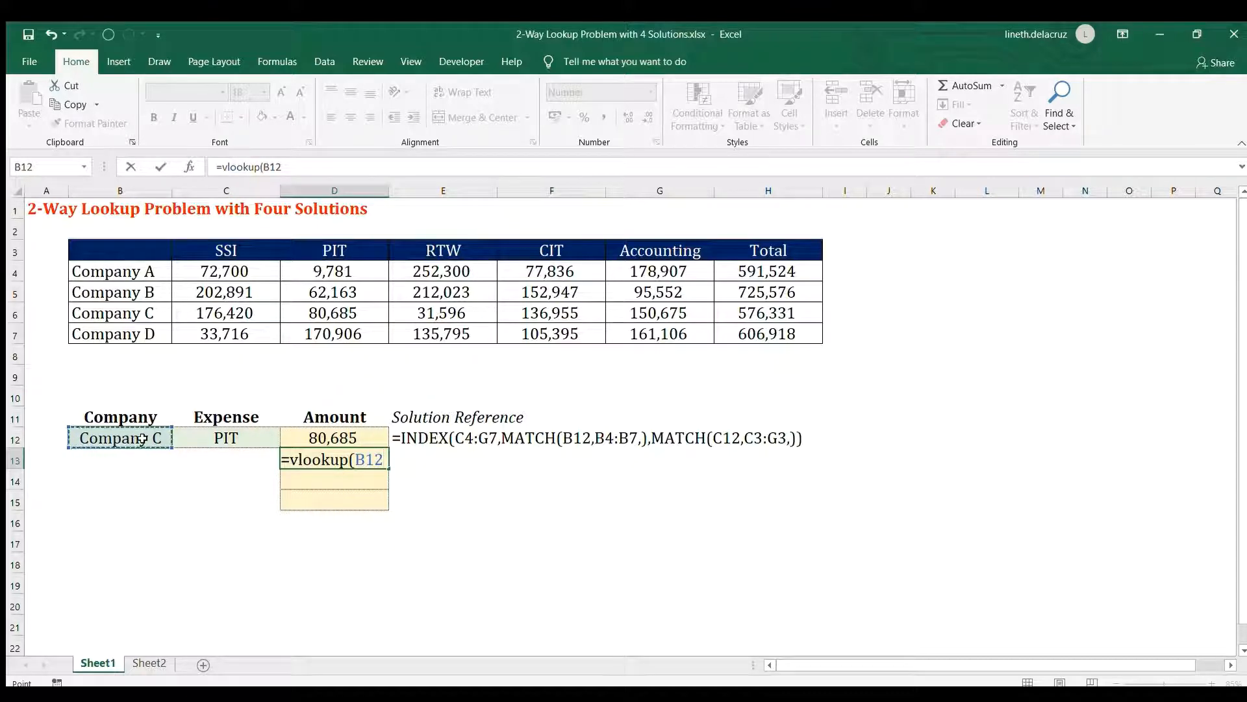
pyautogui.write(',')
pyautogui.moveTo(126, 193); pyautogui.dragTo(662, 194)
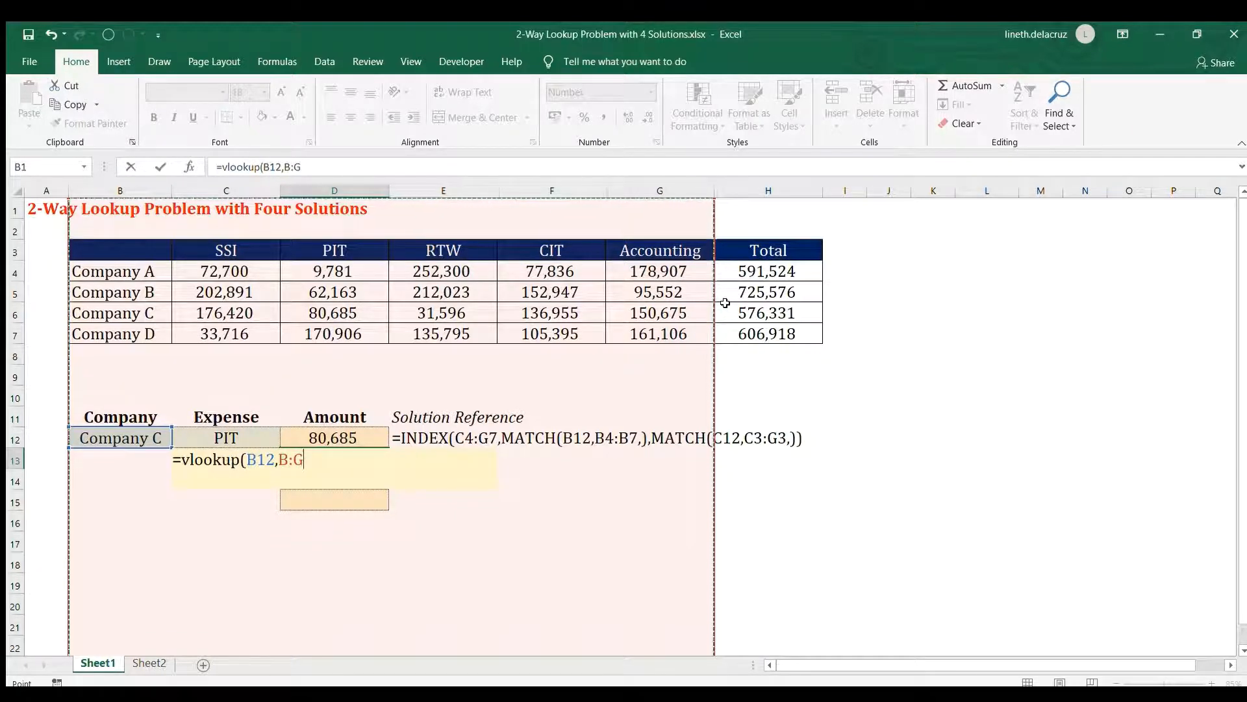
pyautogui.write(',')
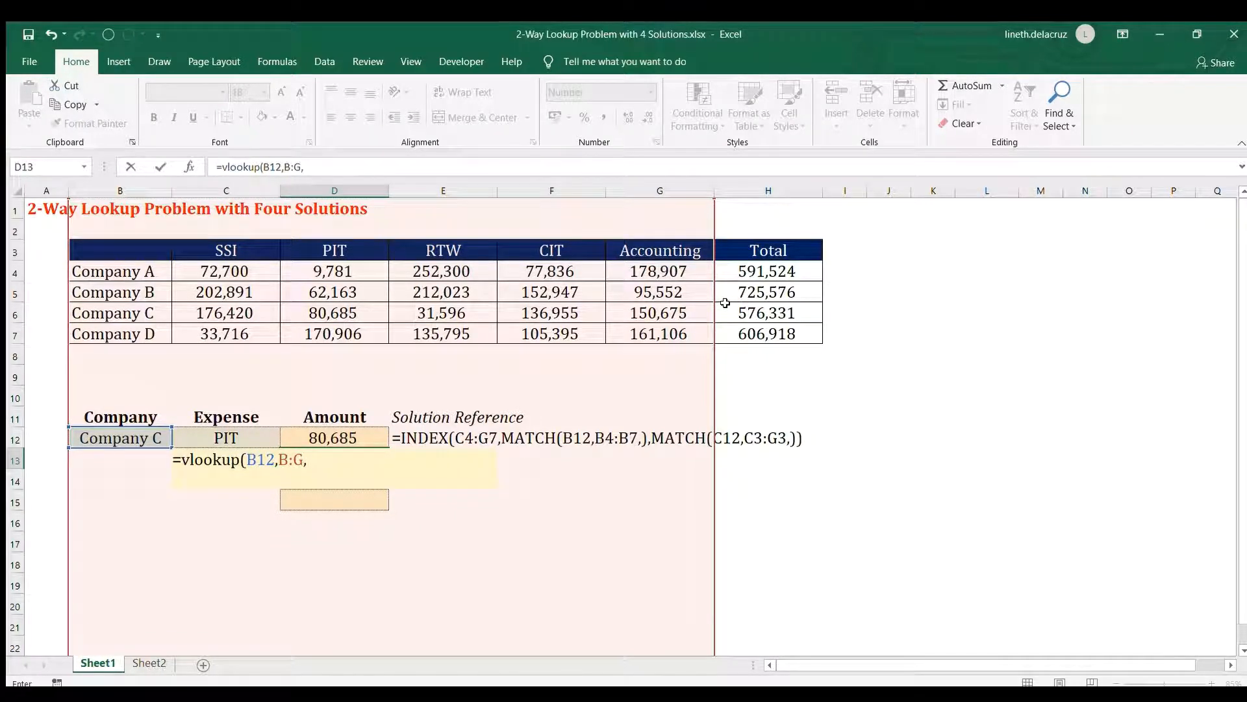
# Step: Complete the D13 VLOOKUP with a column index matching C12 in B3:G3, leaving the match type and range lookup arguments blank
pyautogui.write('match')
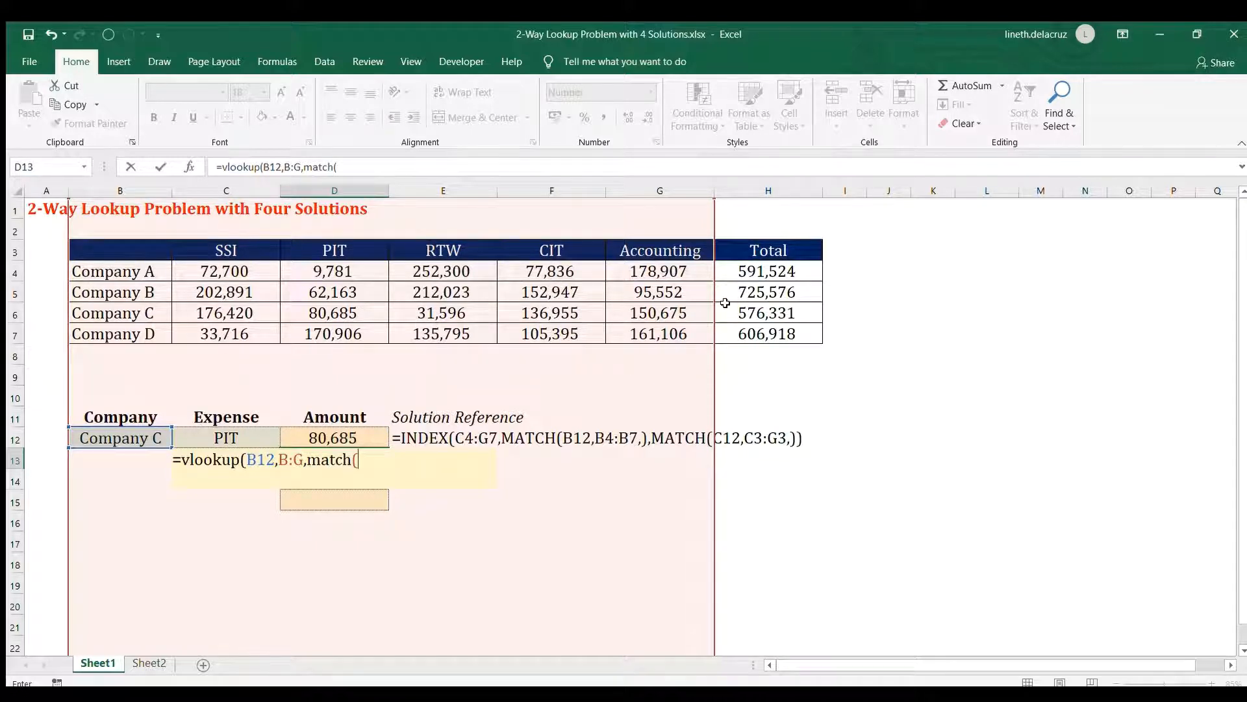
pyautogui.write('(')
pyautogui.click(242, 432)
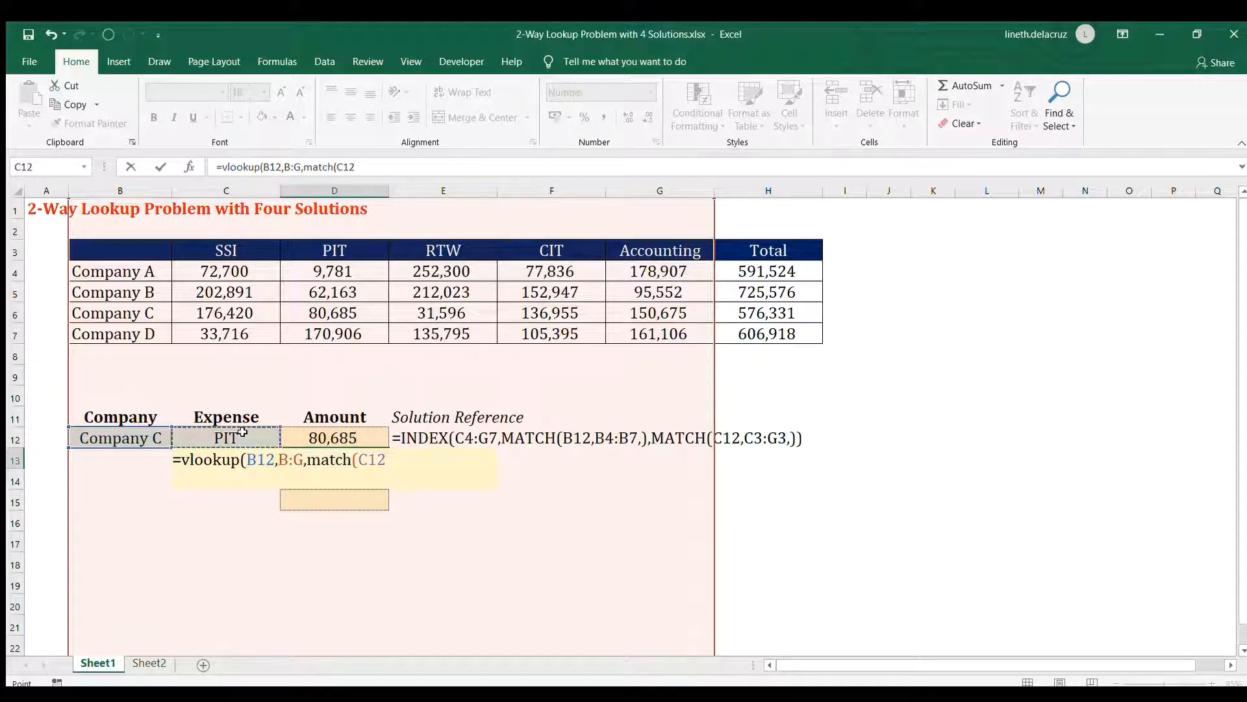
pyautogui.write(',')
pyautogui.moveTo(142, 251); pyautogui.dragTo(619, 250)
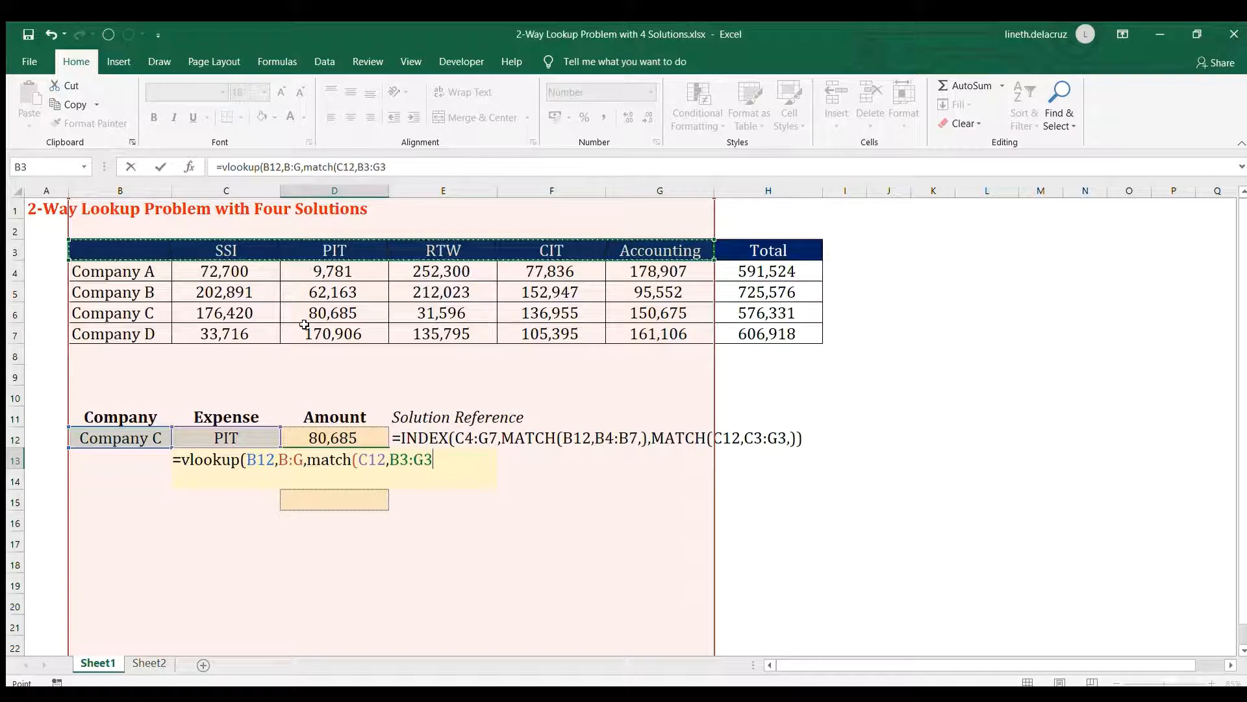
pyautogui.write(',),')
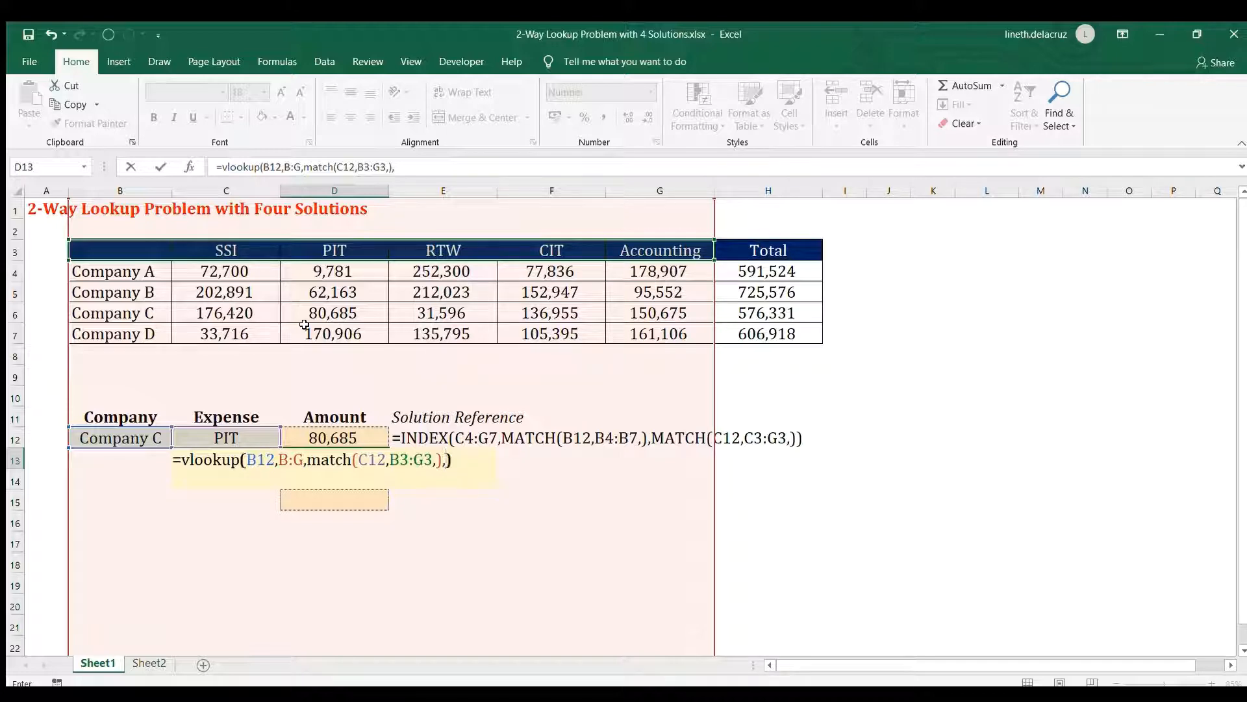
pyautogui.write(')')
pyautogui.press('Return')
pyautogui.press('Up')
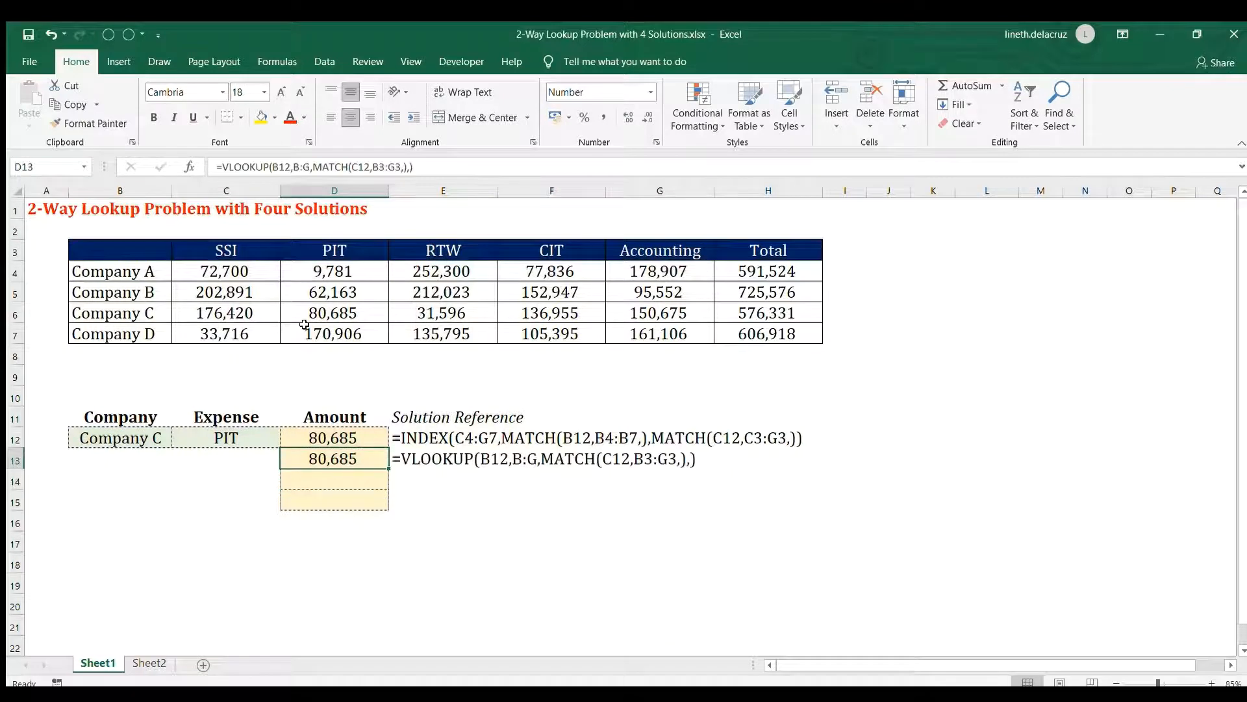
# Step: Set the lookup expense in C12 to RTW to test both formulas
pyautogui.click(267, 438)
pyautogui.click(287, 440)
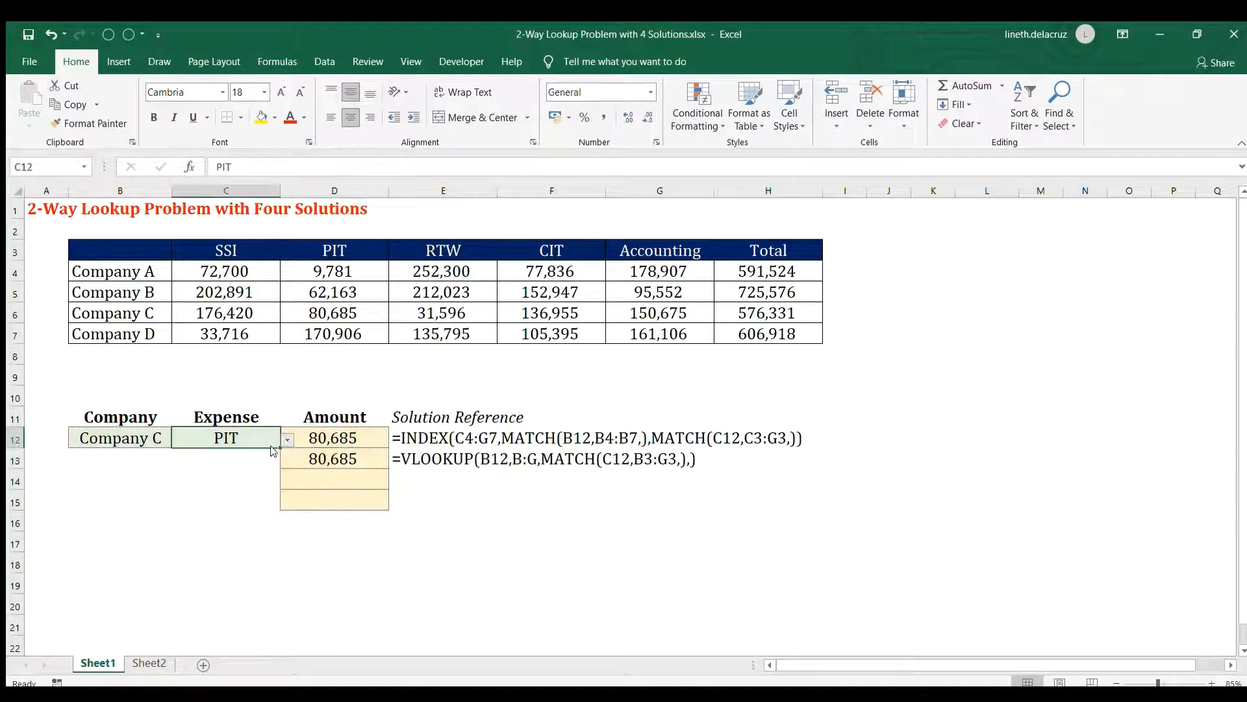
pyautogui.click(259, 463)
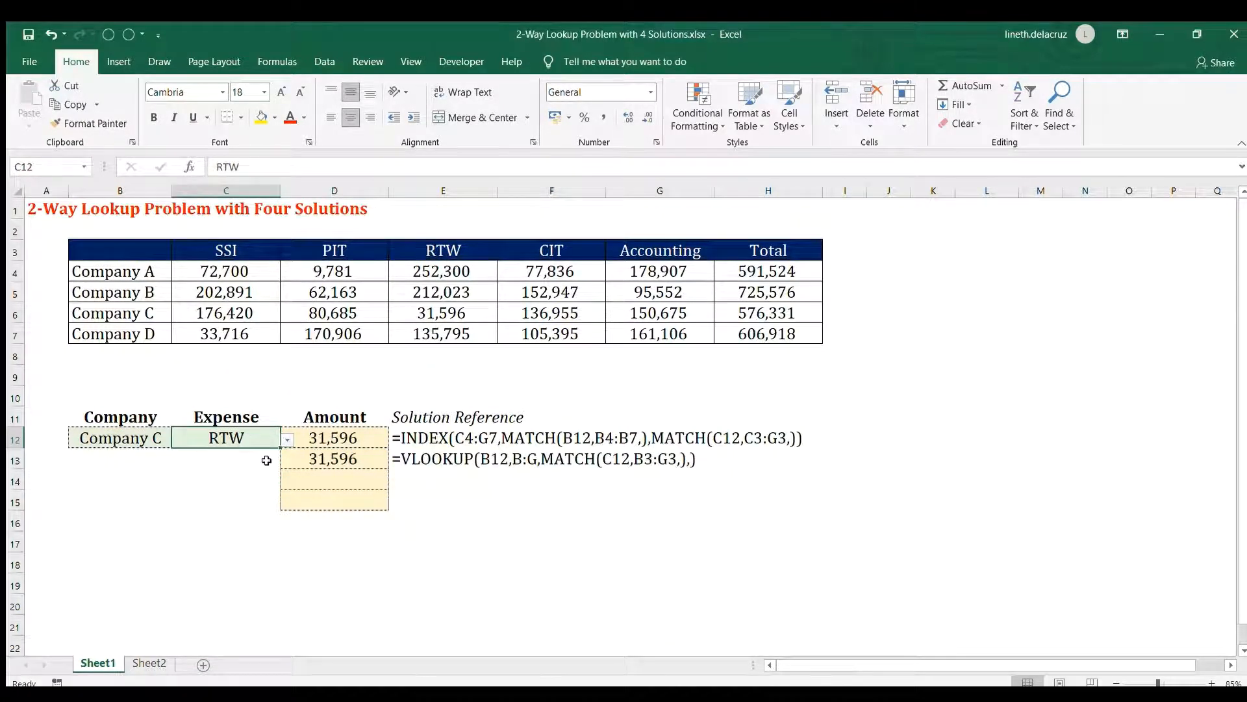
# Step: Compare the two formula amounts with the table's Company C RTW figure
pyautogui.click(146, 317)
pyautogui.keyDown('ctrl'); pyautogui.click(403, 316); pyautogui.keyUp('ctrl')
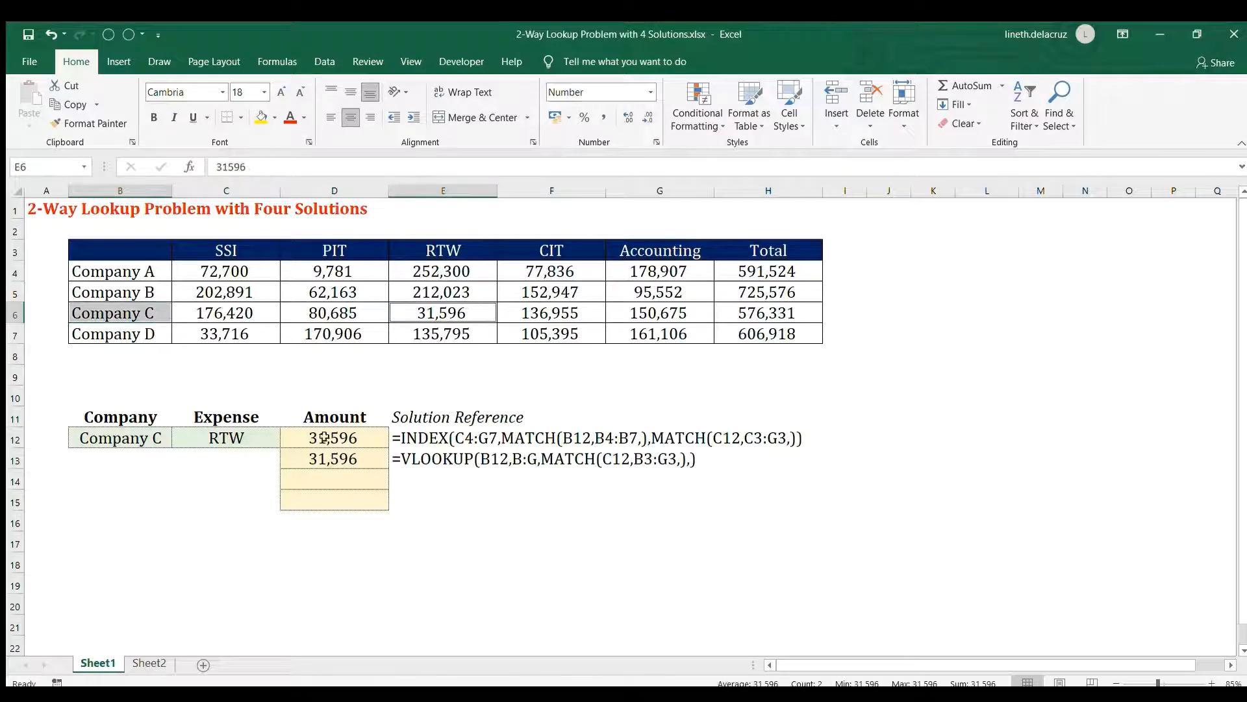
# Step: Begin an HLOOKUP formula in D14 that looks up C12 in rows 3:7
pyautogui.click(331, 477)
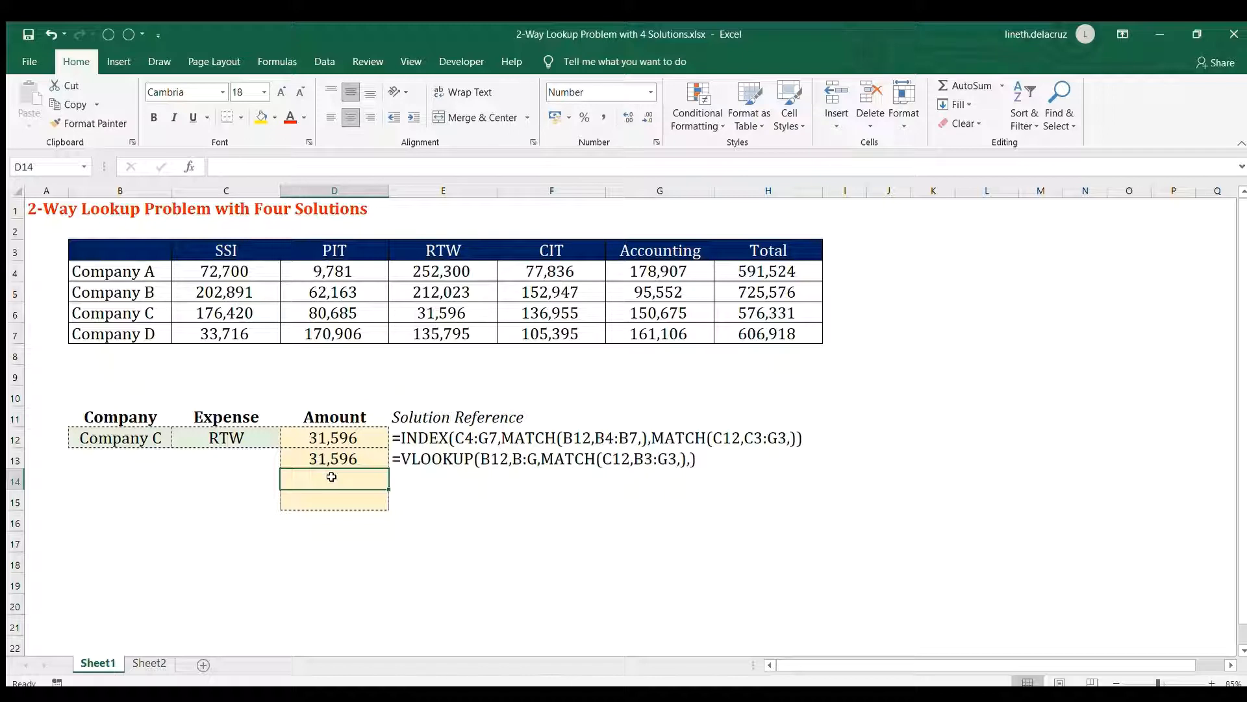
pyautogui.write('=')
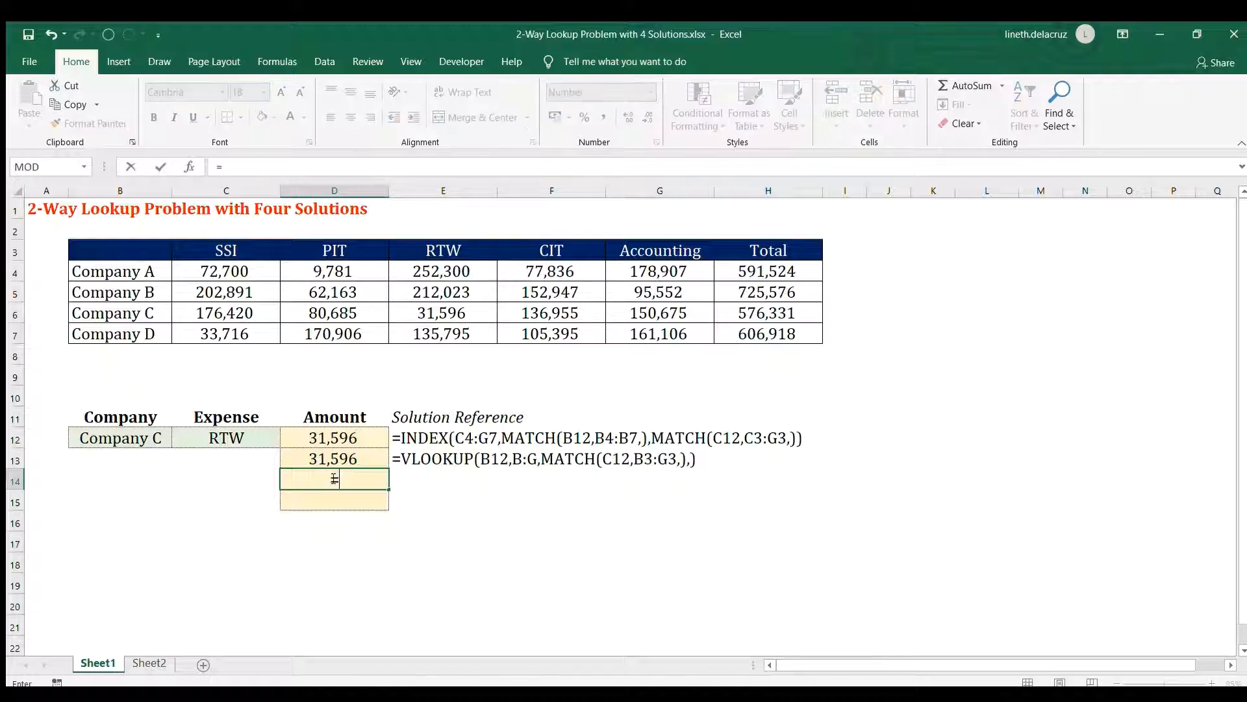
pyautogui.write('hlookup(')
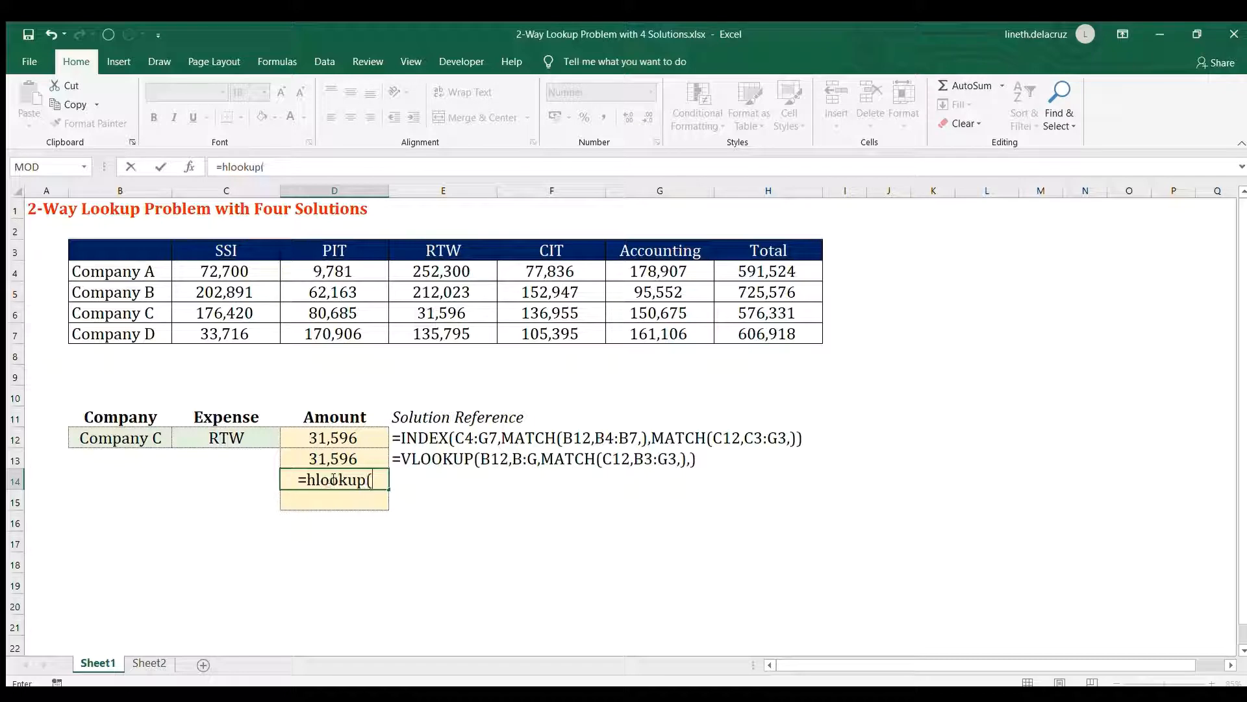
pyautogui.click(221, 439)
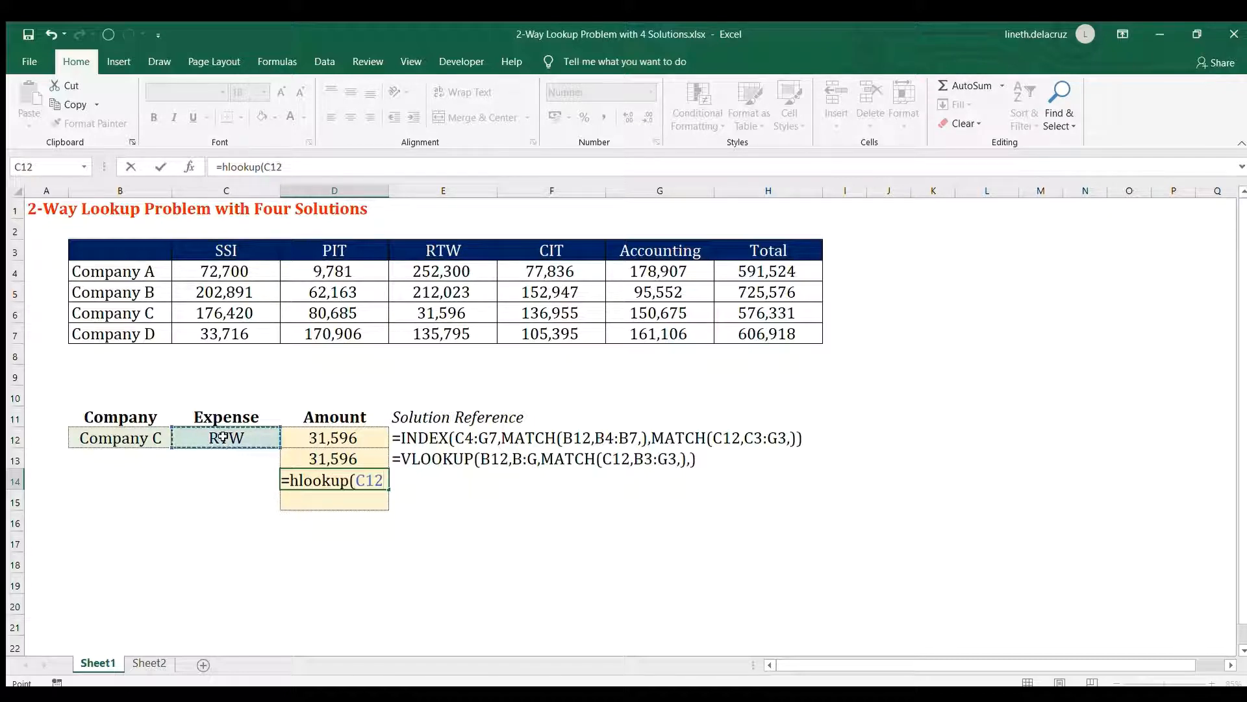
pyautogui.write(',')
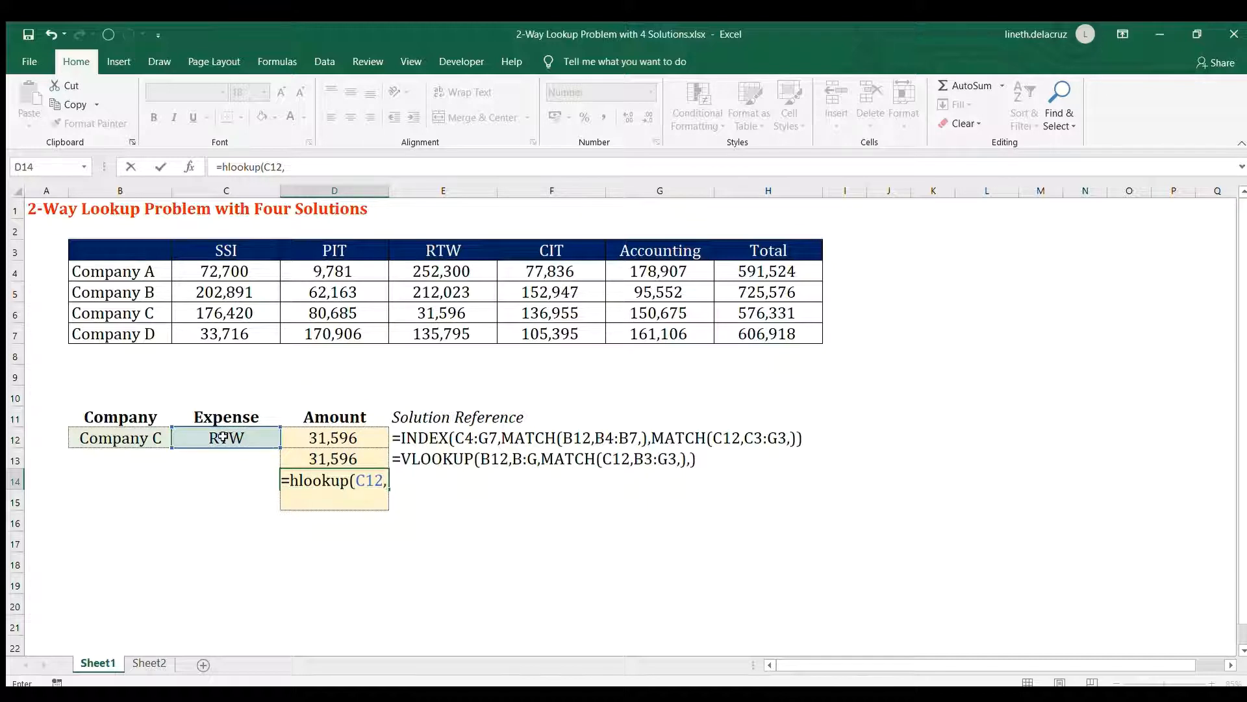
pyautogui.click(12, 259)
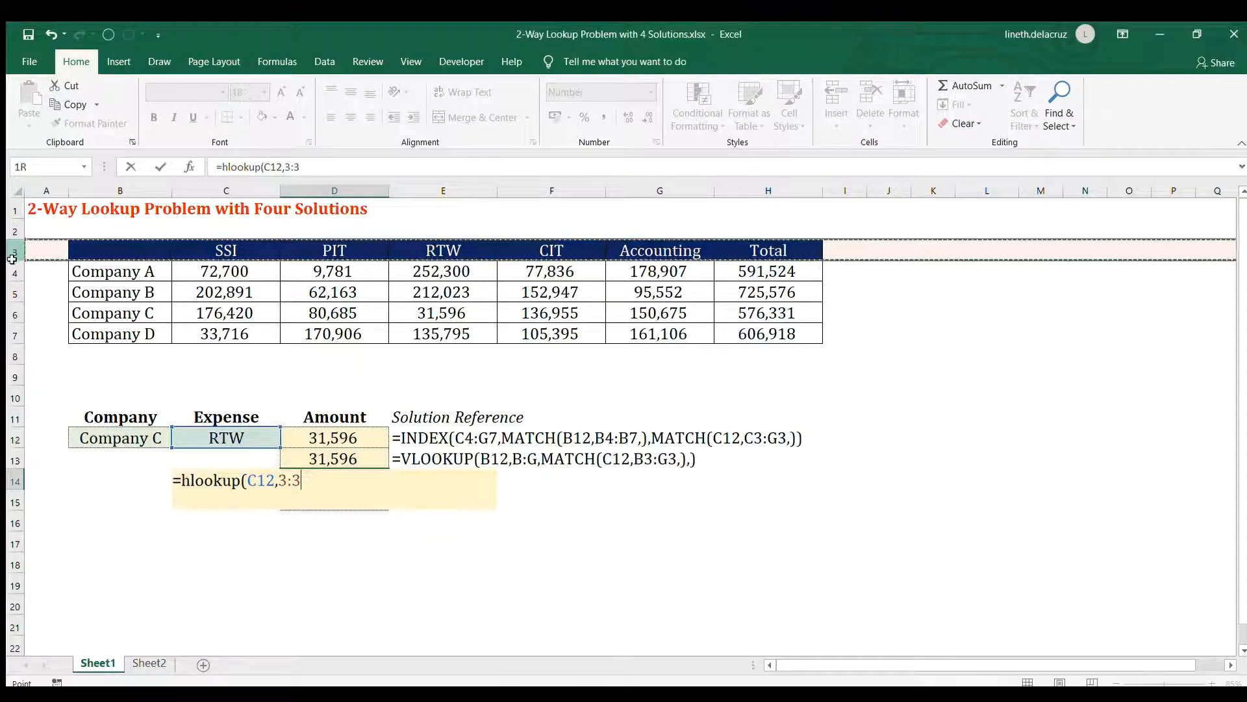
pyautogui.moveTo(12, 259); pyautogui.dragTo(14, 335)
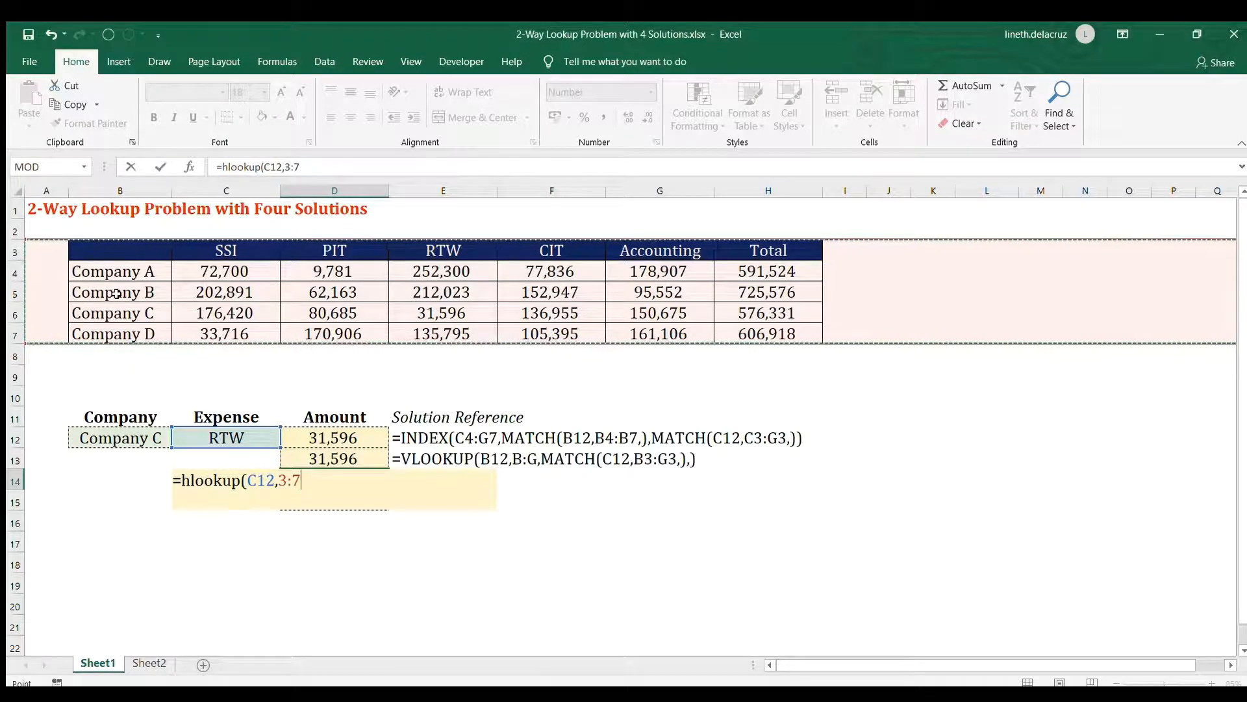
pyautogui.write(',')
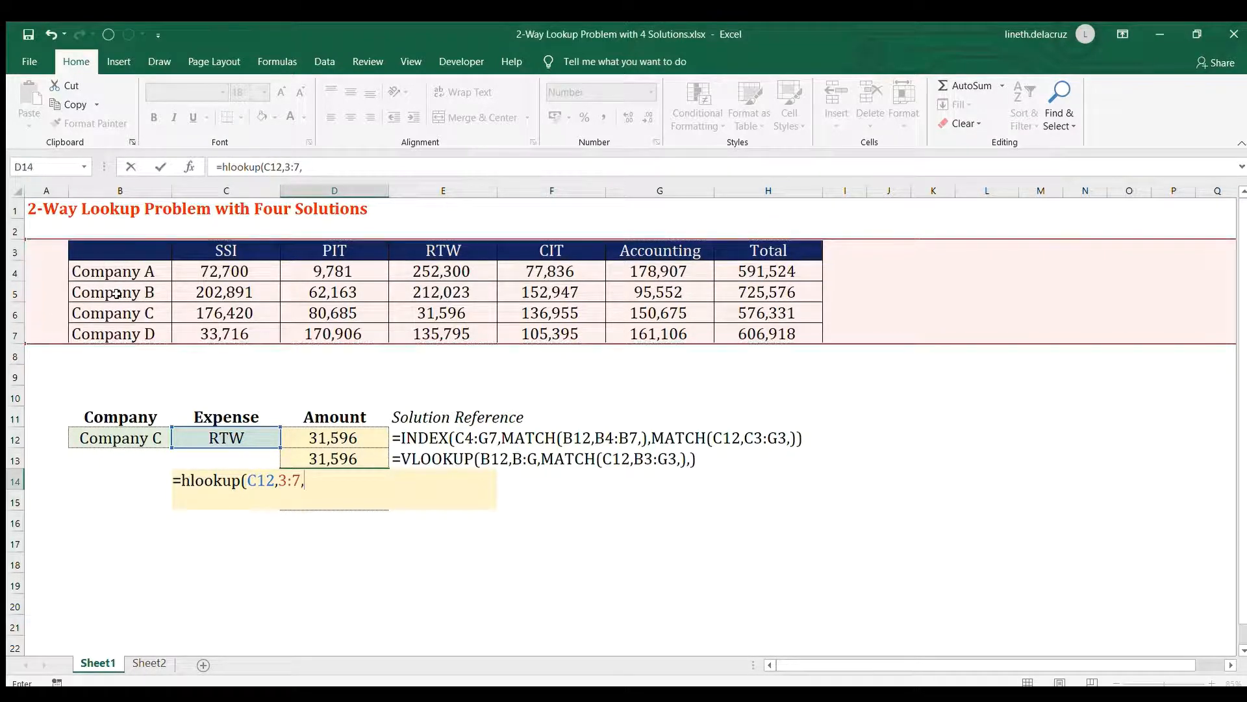
# Step: Complete the D14 HLOOKUP with a row index matching B12 in B3:B7, leaving the match type and range lookup arguments blank
pyautogui.write('match(')
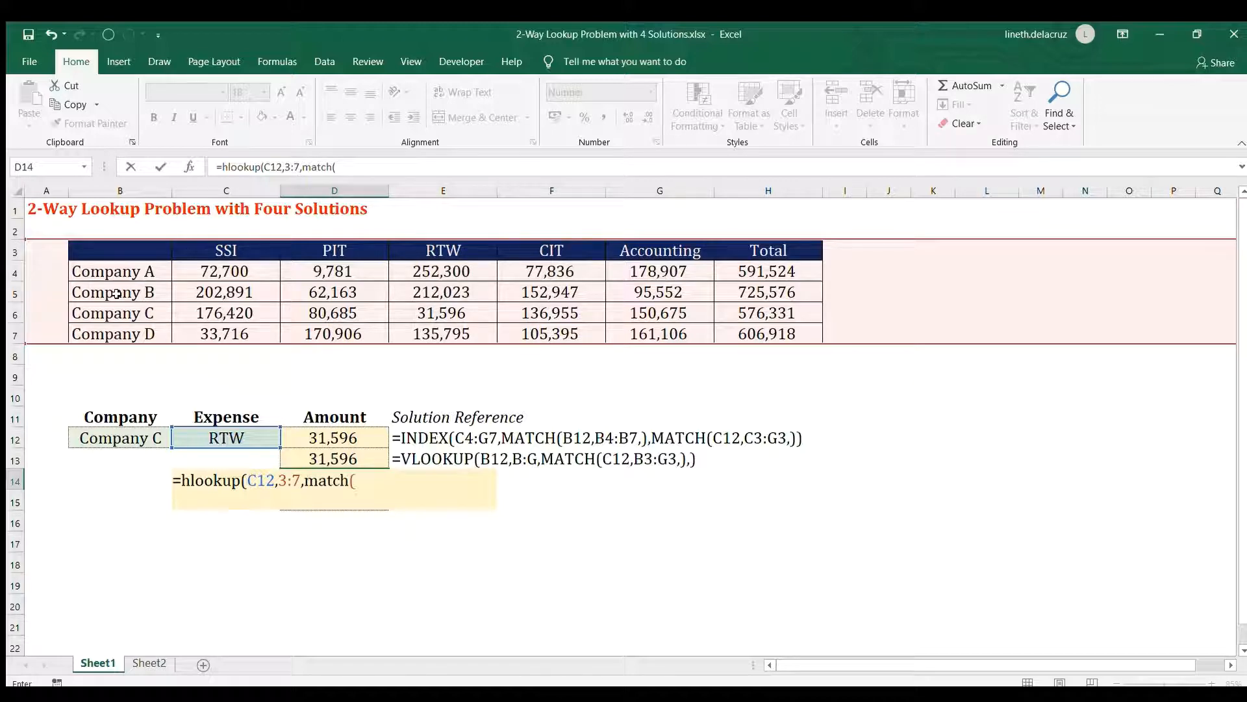
pyautogui.click(119, 434)
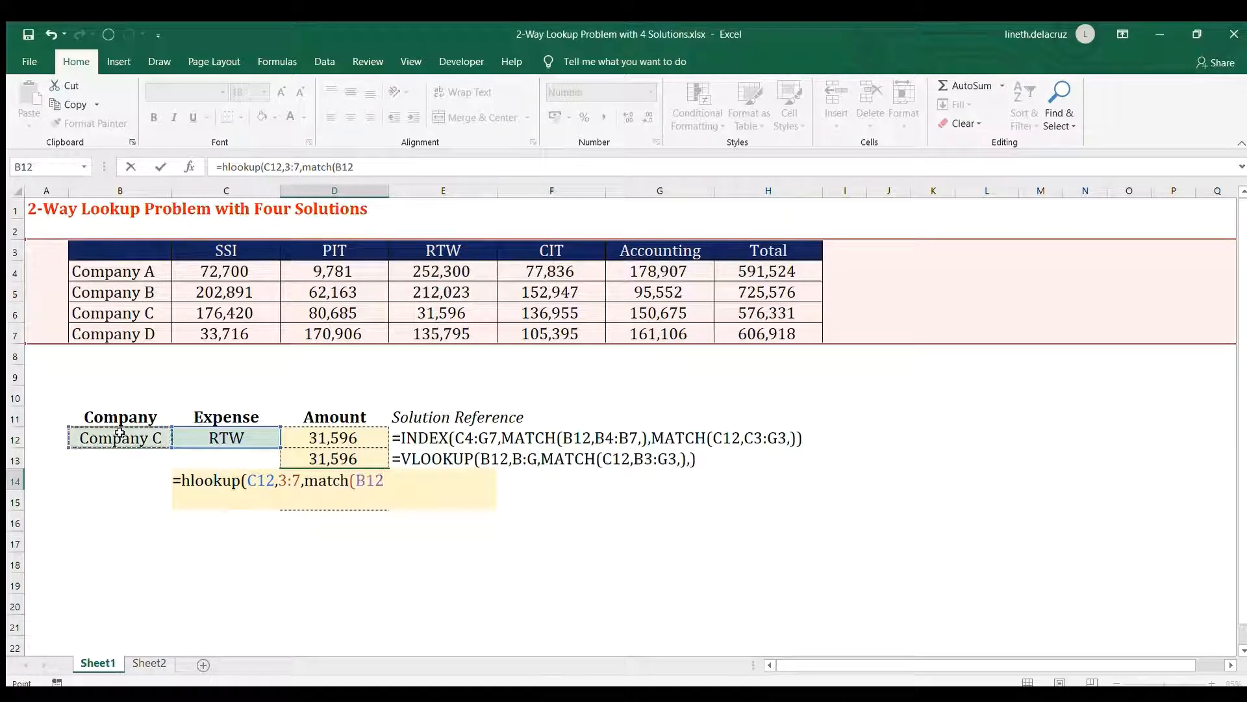
pyautogui.write(',')
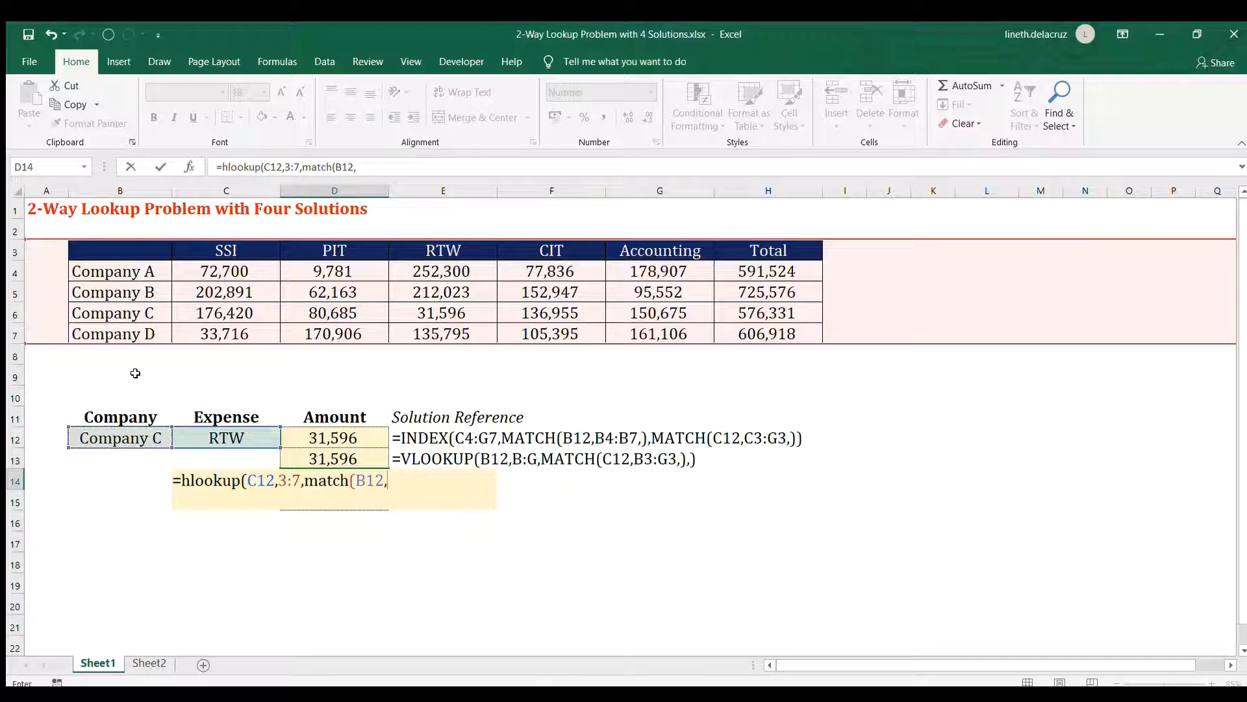
pyautogui.moveTo(135, 272); pyautogui.dragTo(117, 334)
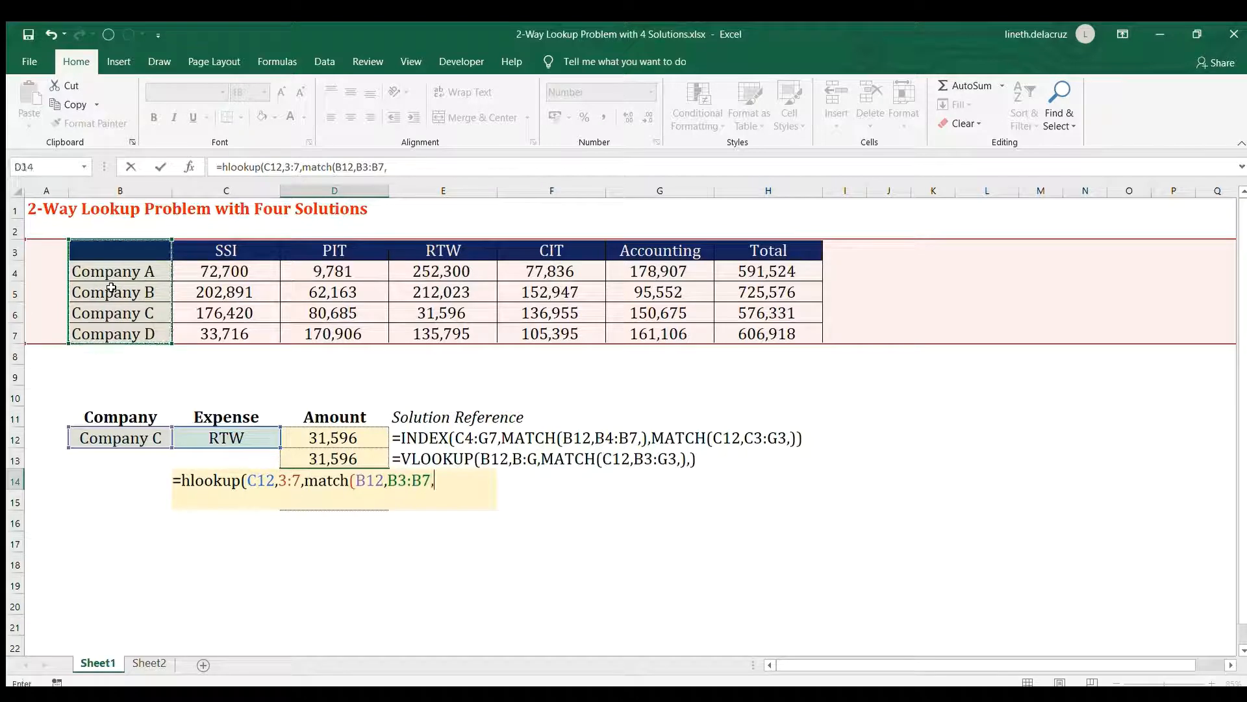
pyautogui.write(',')
pyautogui.write('),')
pyautogui.hotkey('ctrl', 'Return')
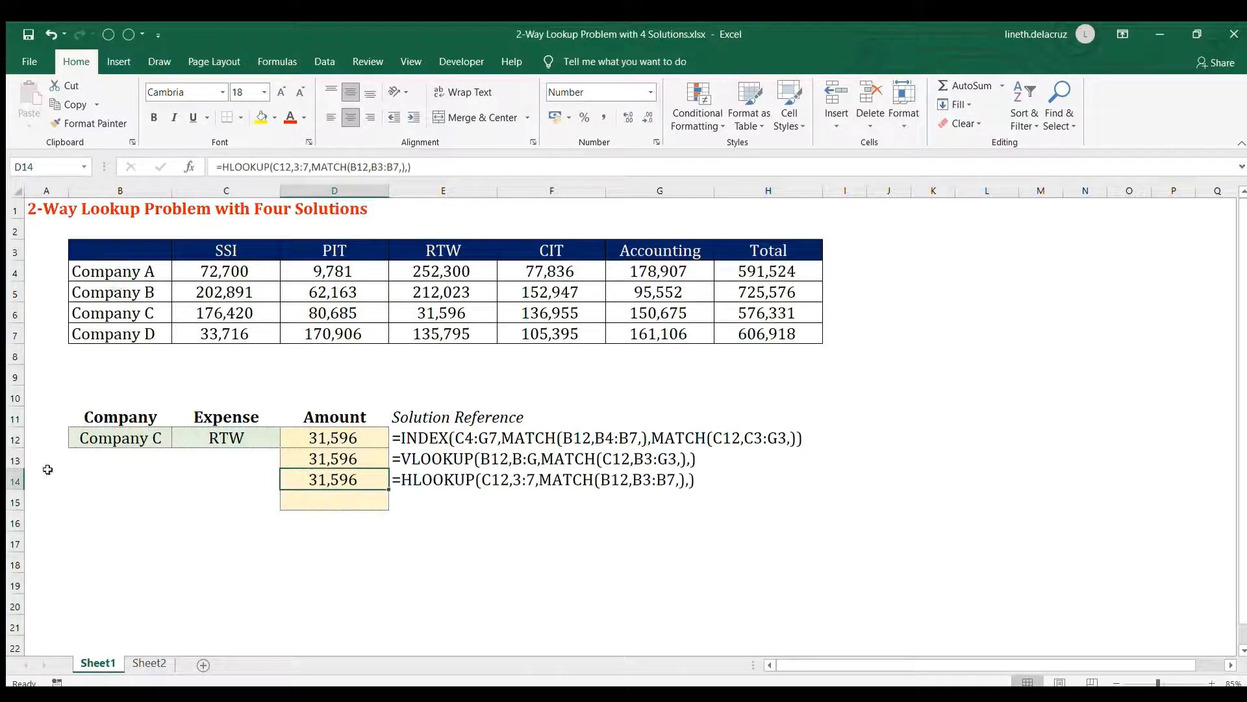
# Step: Set the lookup company in B12 to Company D and compare the amounts with the table's Company D RTW figure
pyautogui.click(155, 437)
pyautogui.click(149, 481)
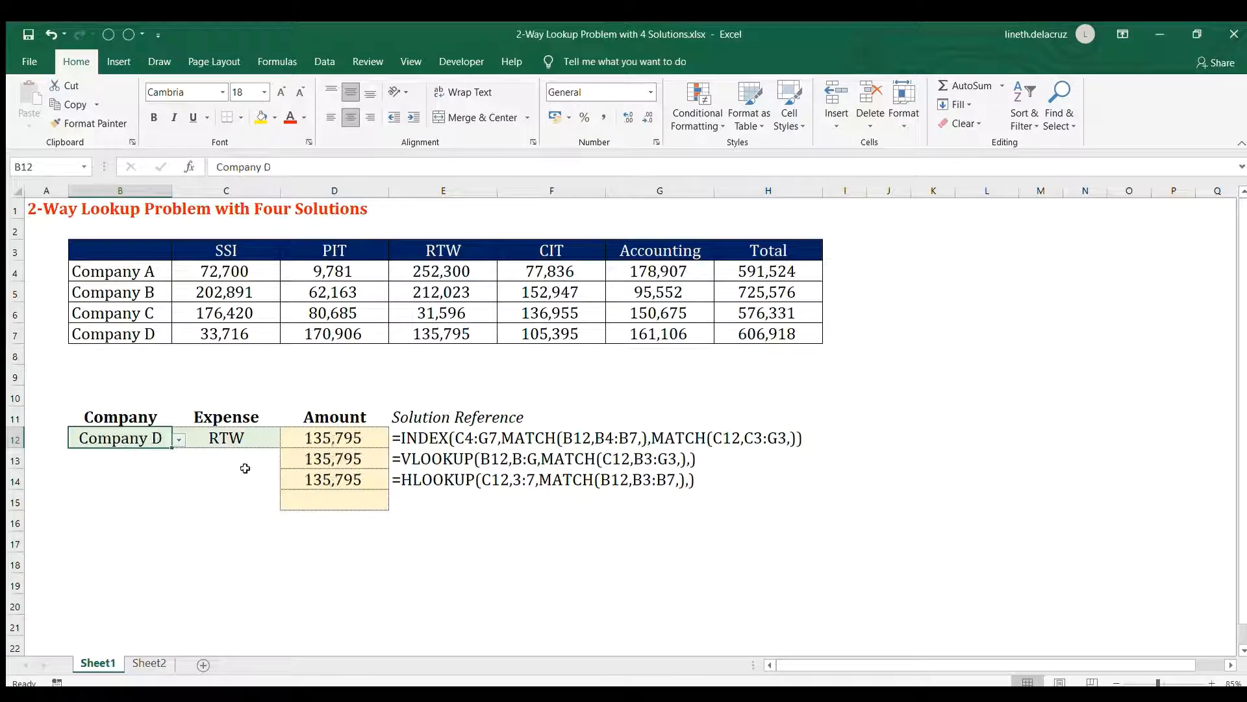
pyautogui.click(124, 329)
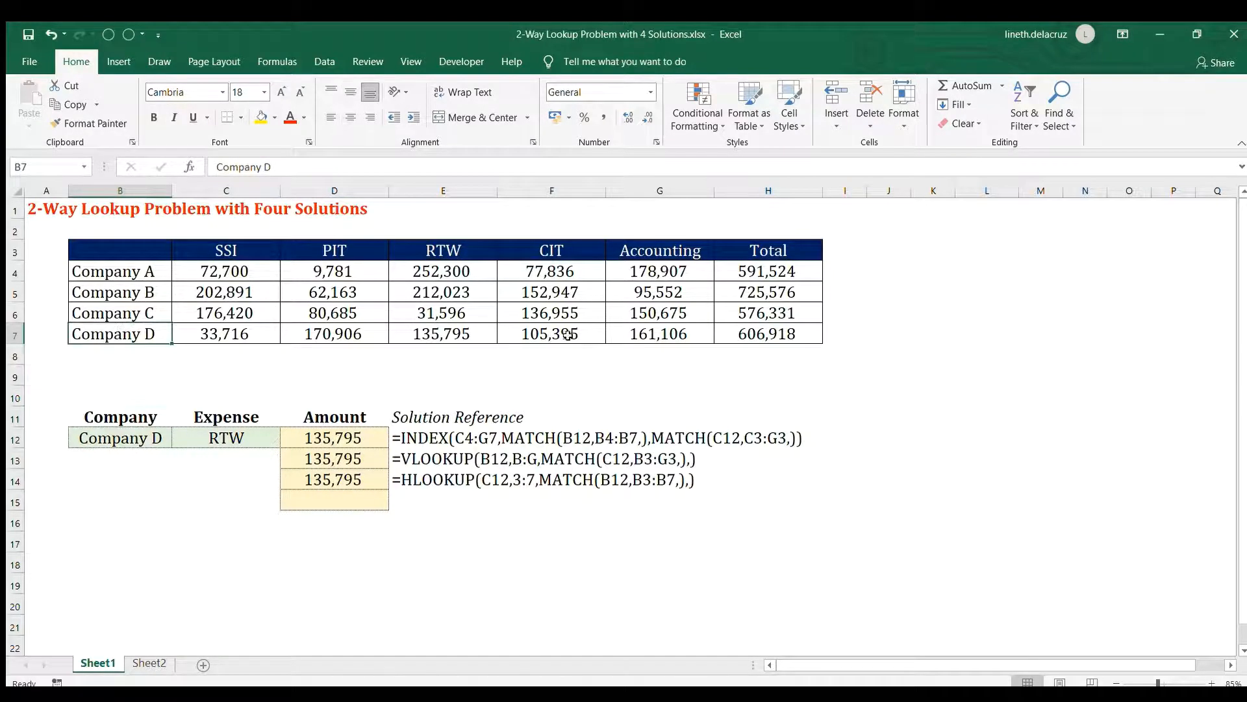
pyautogui.keyDown('ctrl'); pyautogui.click(467, 332); pyautogui.keyUp('ctrl')
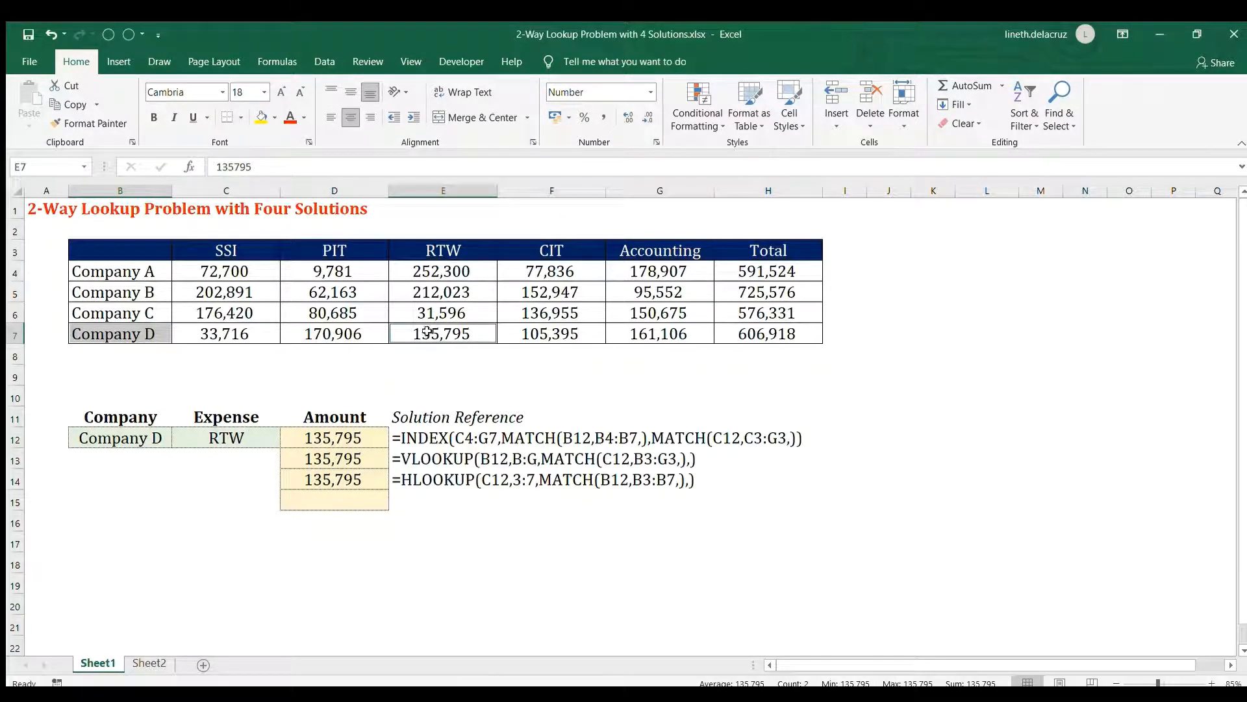
# Step: Begin an OFFSET formula in D15 from reference B3, with the rows argument matching B12 in B4:B7 and a blank match type
pyautogui.click(331, 501)
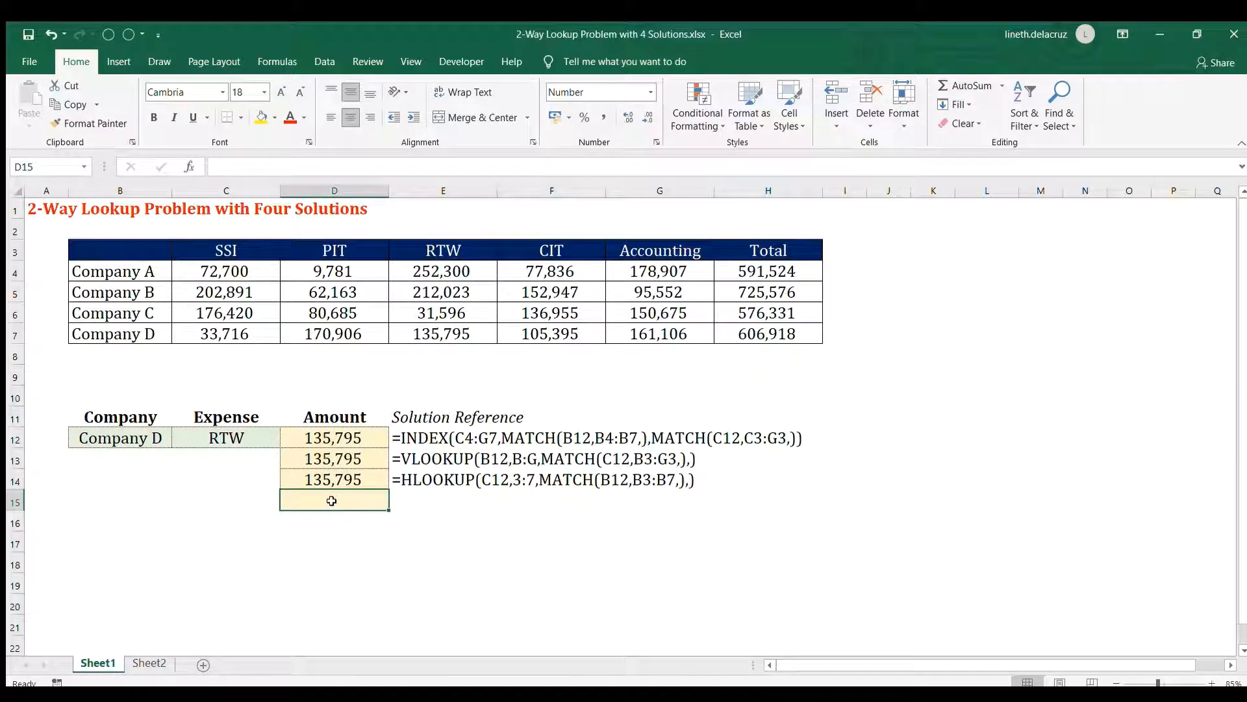
pyautogui.write('=')
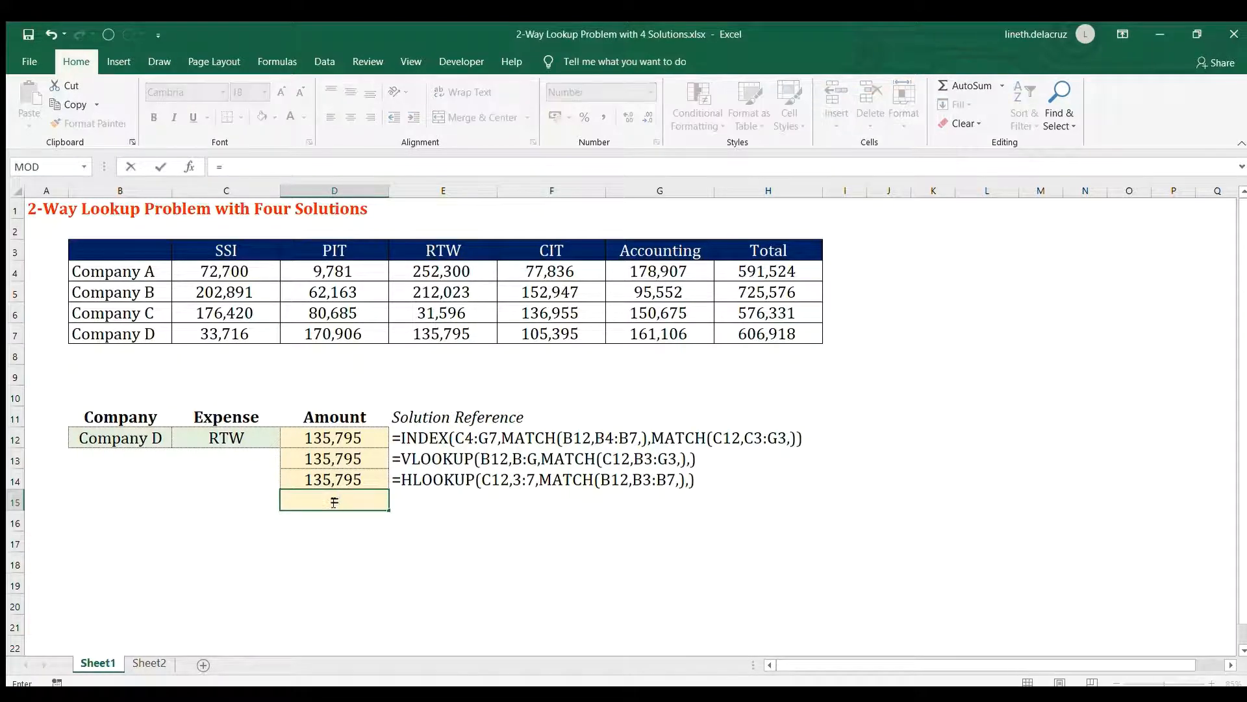
pyautogui.write('offset(')
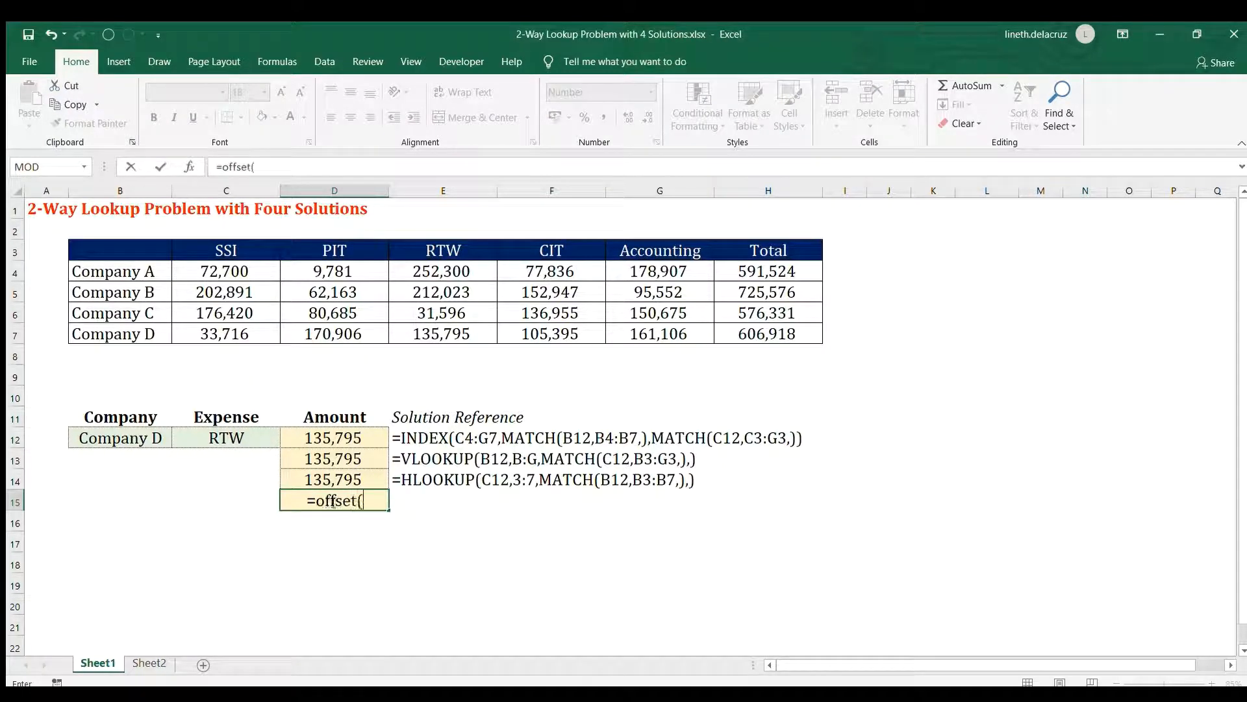
pyautogui.click(112, 251)
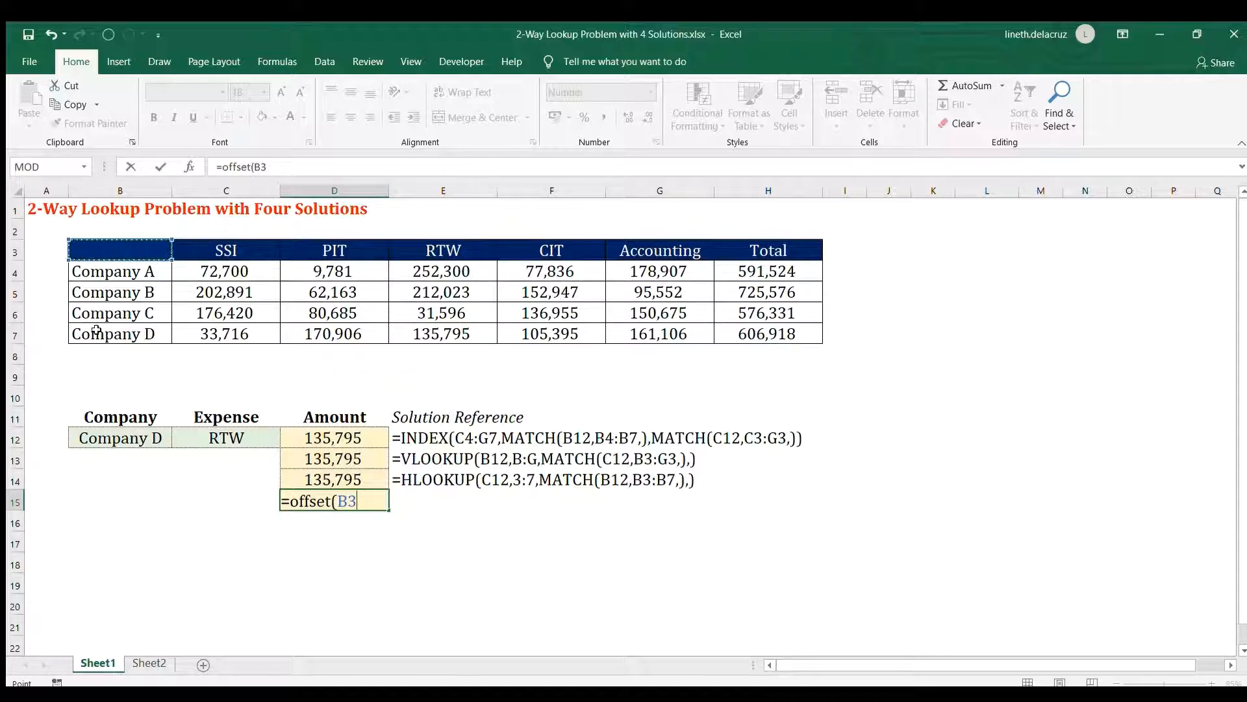
pyautogui.write(',')
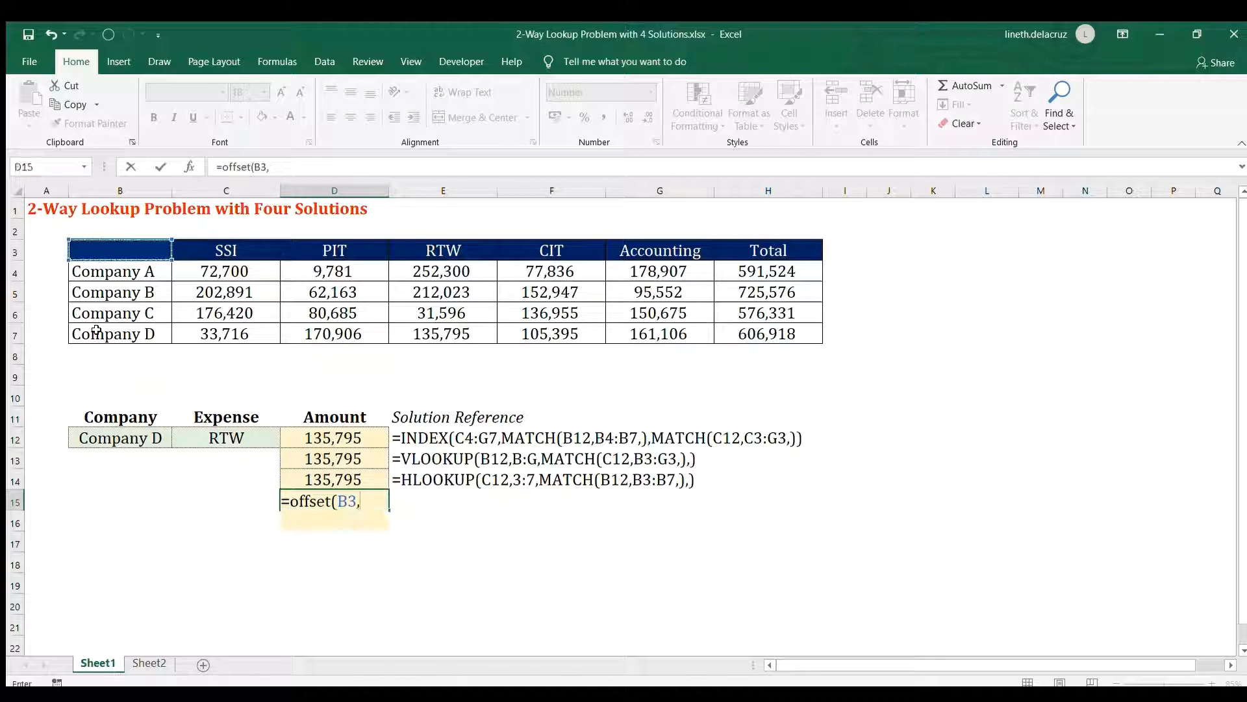
pyautogui.write('match(')
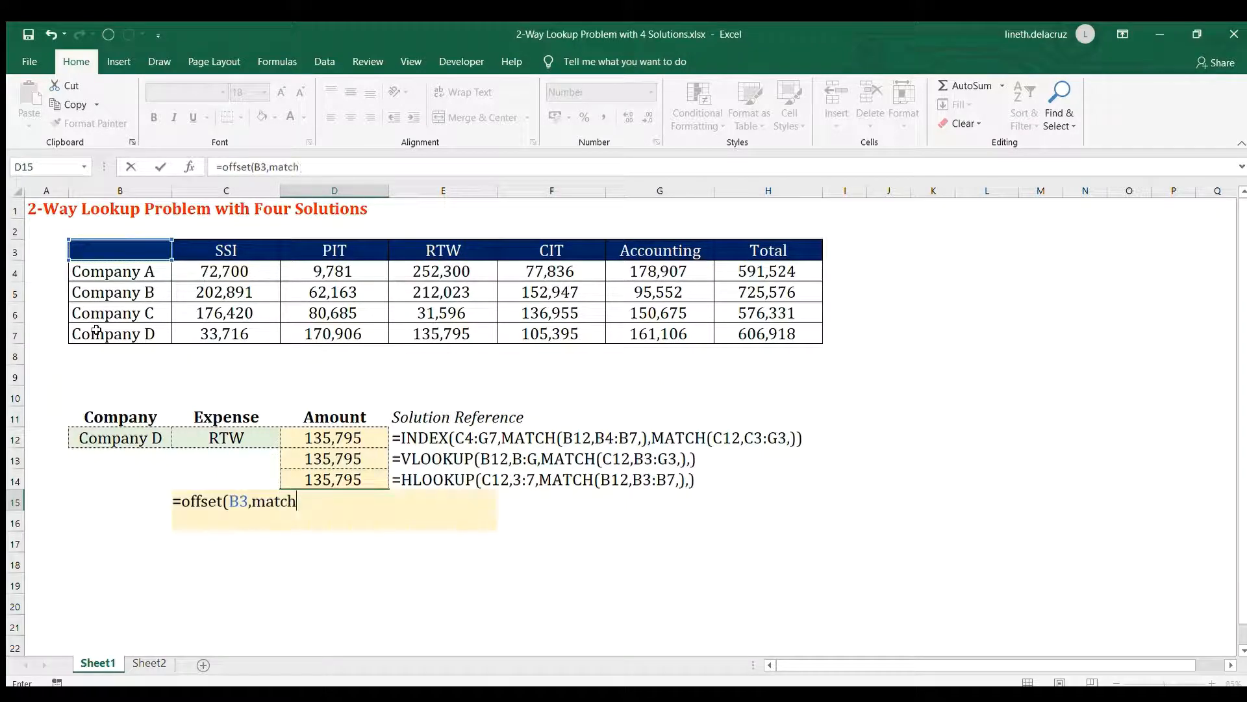
pyautogui.click(114, 437)
pyautogui.write(',')
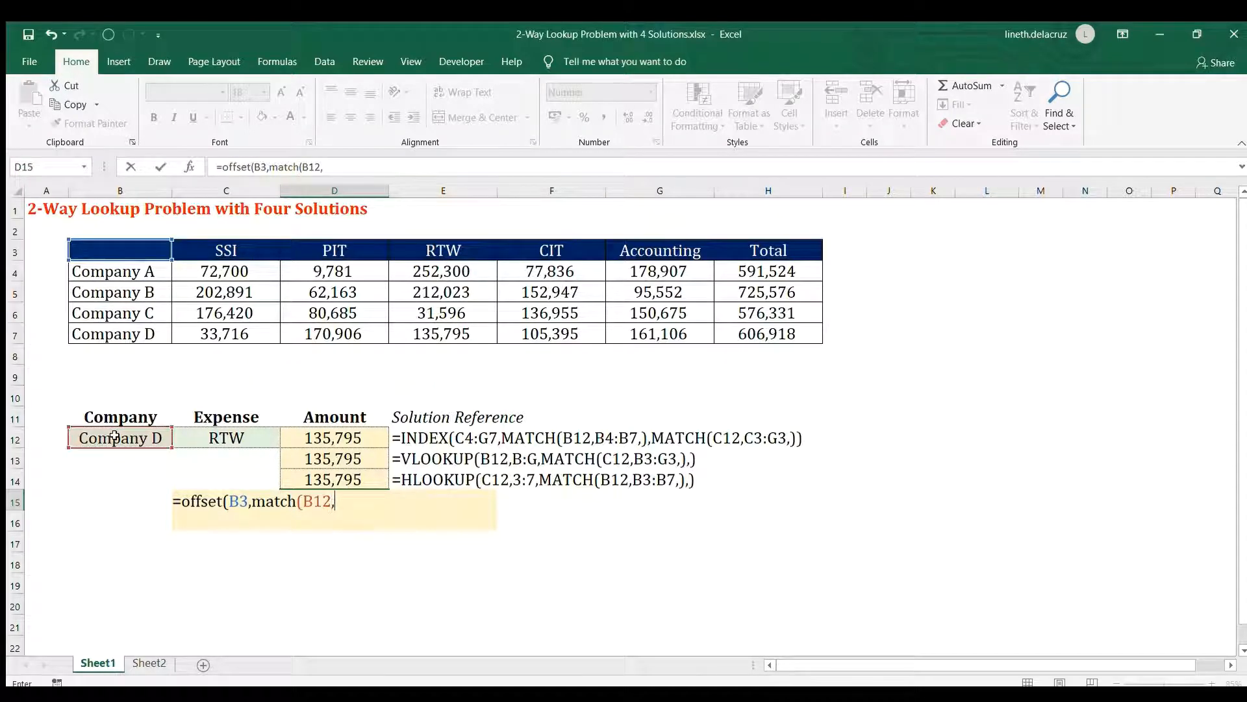
pyautogui.moveTo(134, 273); pyautogui.dragTo(145, 337)
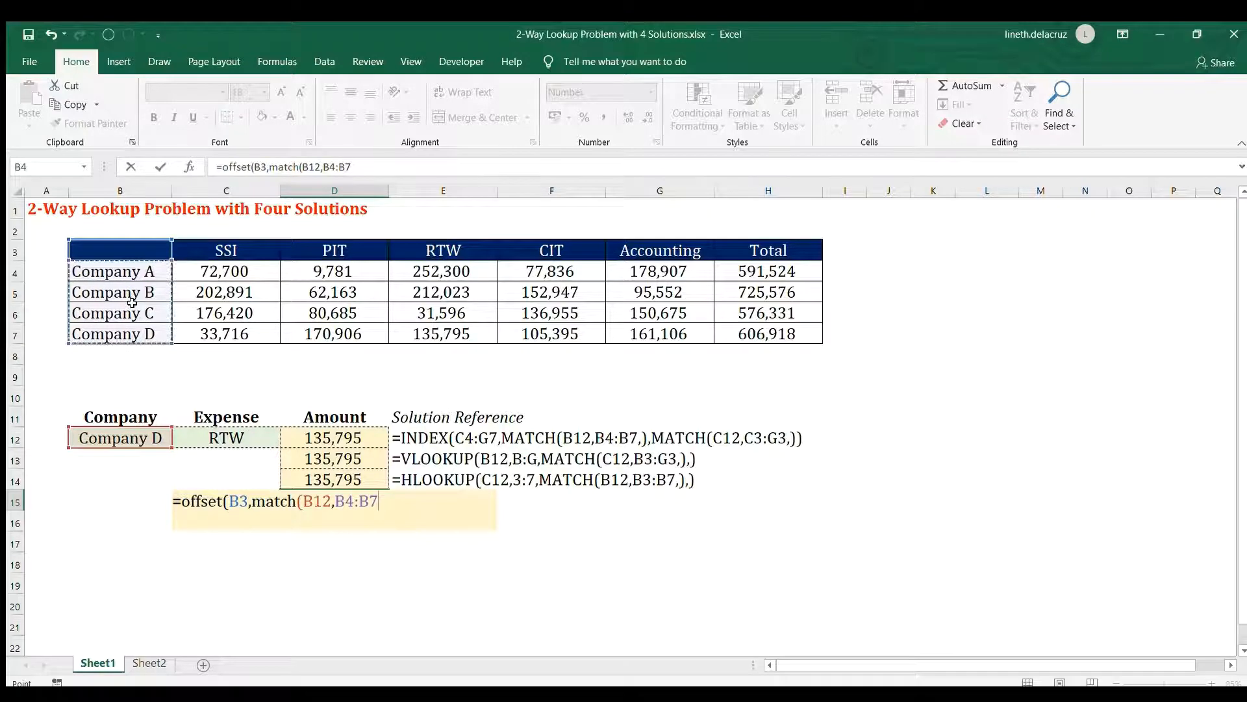
pyautogui.write(',),')
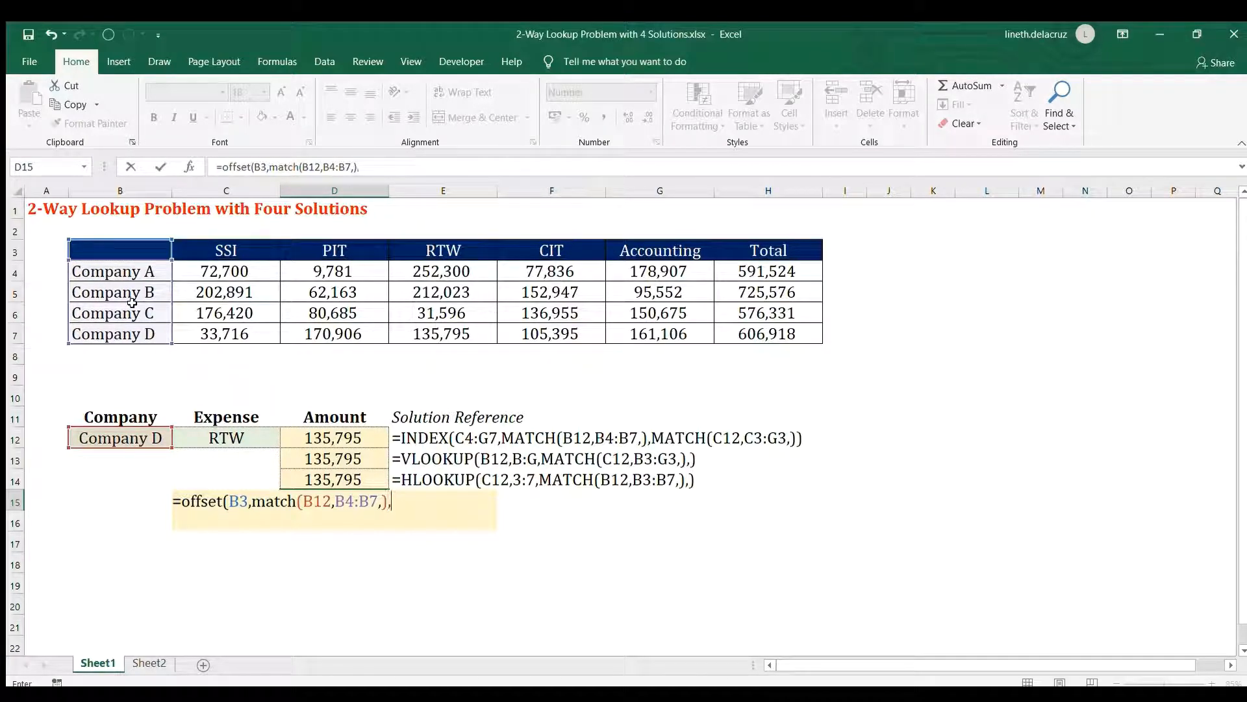
# Step: Complete the D15 OFFSET with a columns argument matching C12 in C3:G3, leaving the match type blank
pyautogui.write('match(')
pyautogui.click(245, 436)
pyautogui.write(',')
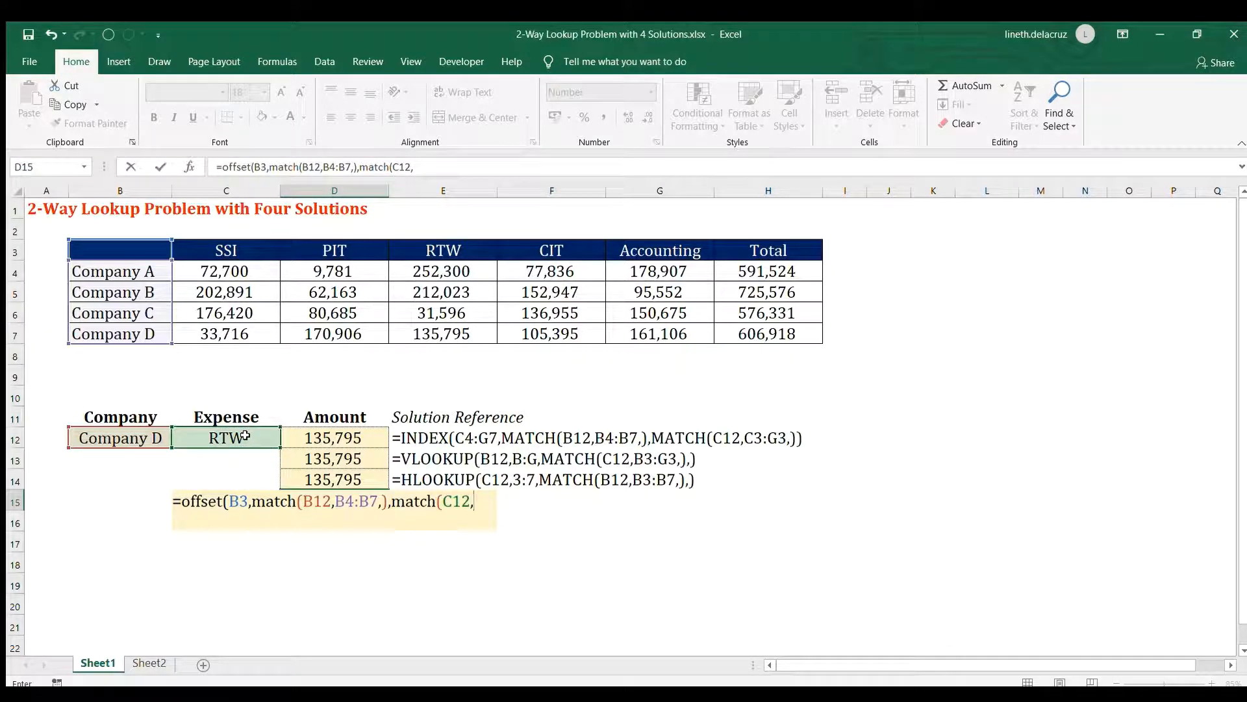
pyautogui.moveTo(228, 251); pyautogui.dragTo(621, 252)
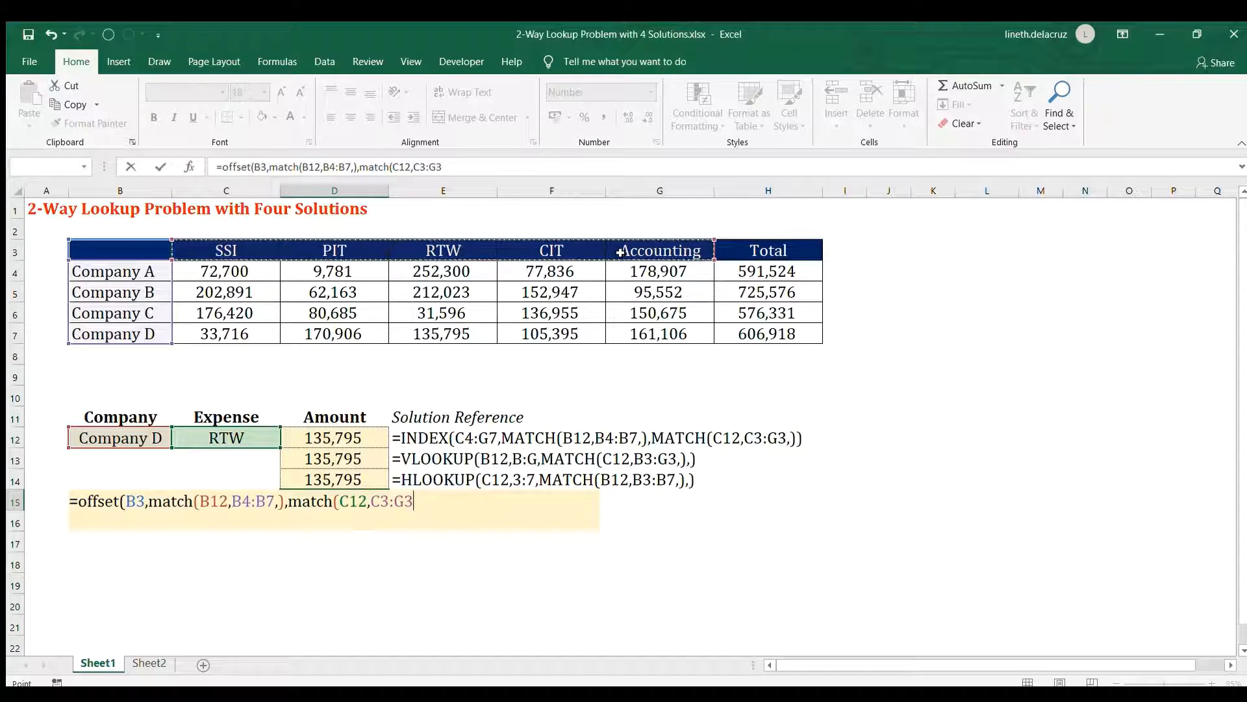
pyautogui.write(',')
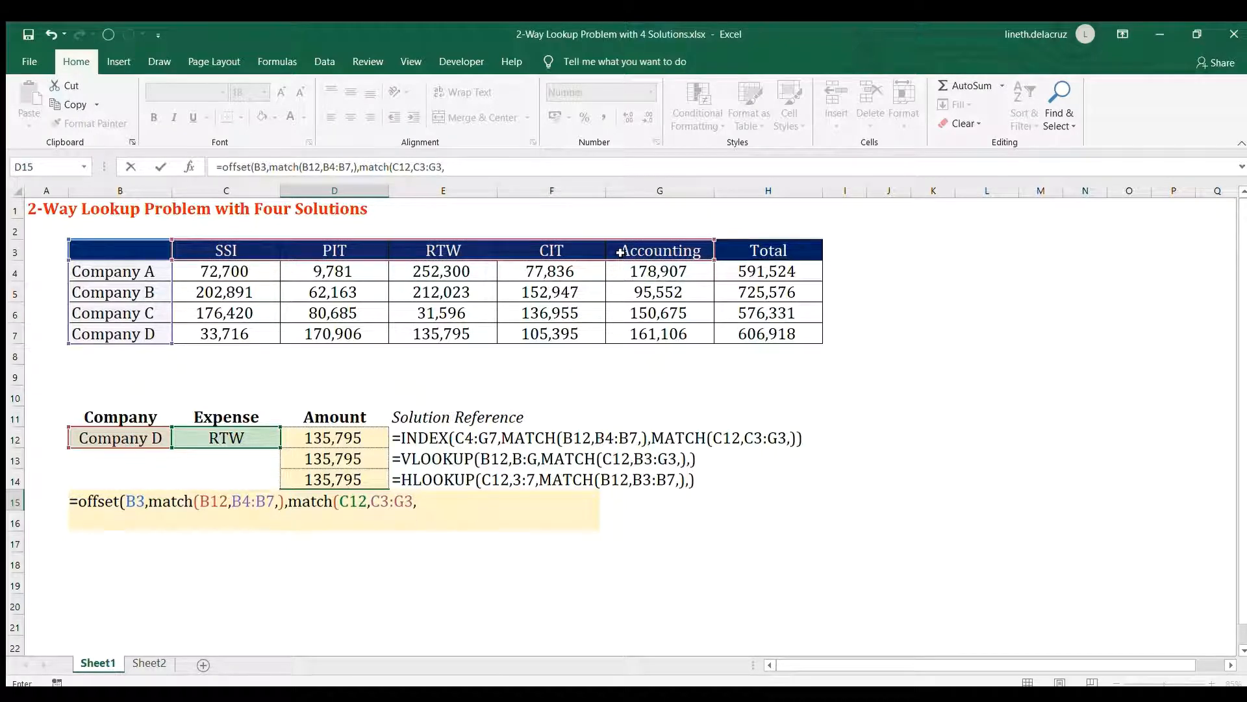
pyautogui.write(')')
pyautogui.hotkey('ctrl', 'Return')
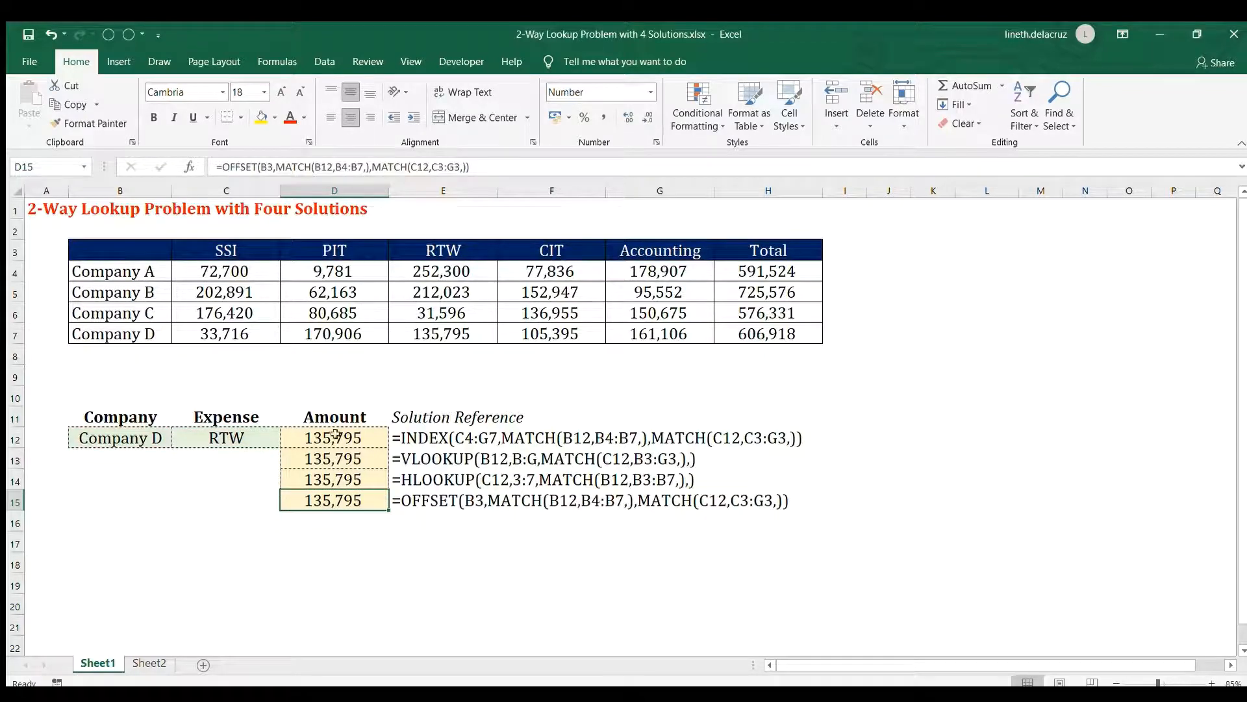
# Step: Set the lookup to Company A and SSI, and compare the four amounts with the table's matching figure
pyautogui.click(157, 439)
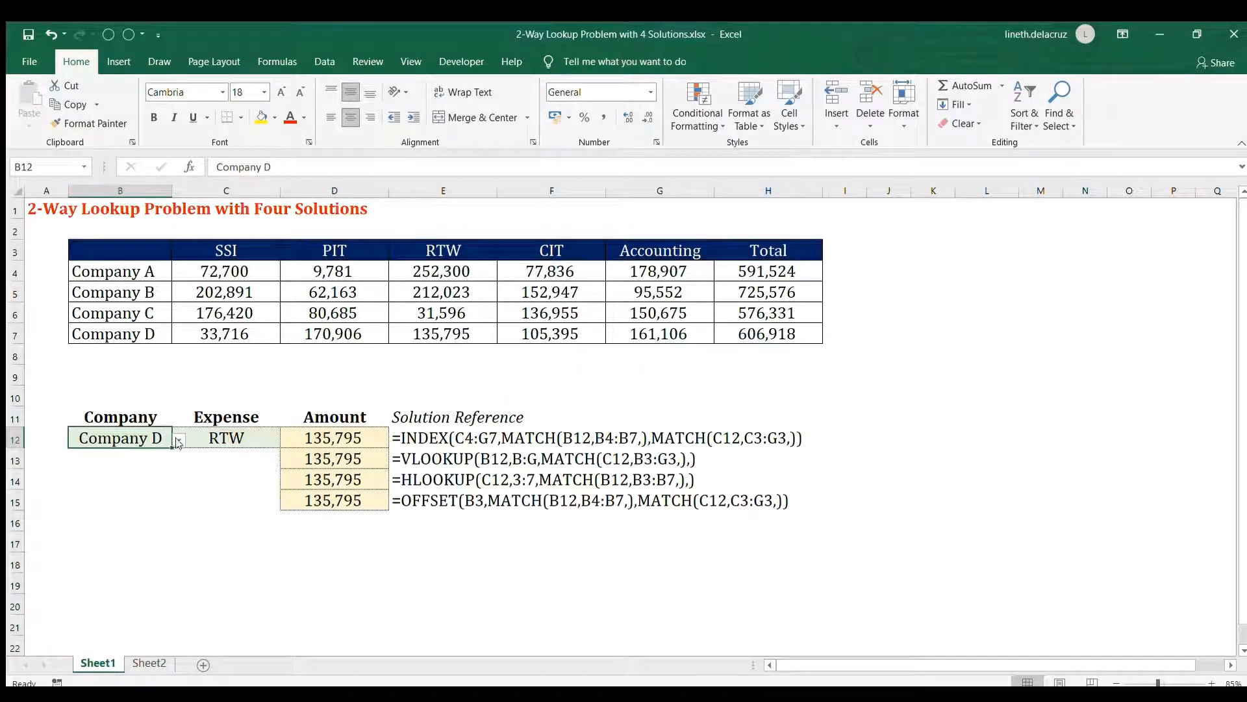
pyautogui.click(139, 452)
pyautogui.click(235, 437)
pyautogui.click(287, 440)
pyautogui.click(230, 454)
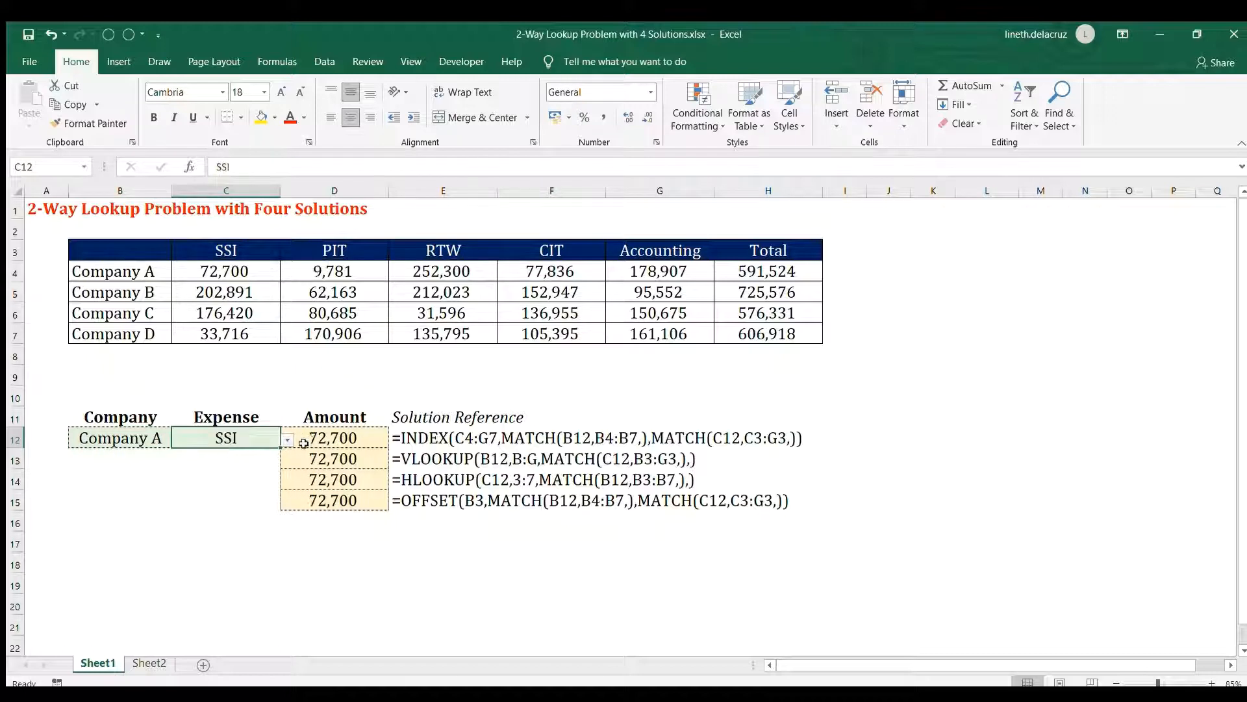
pyautogui.click(133, 279)
pyautogui.click(251, 273)
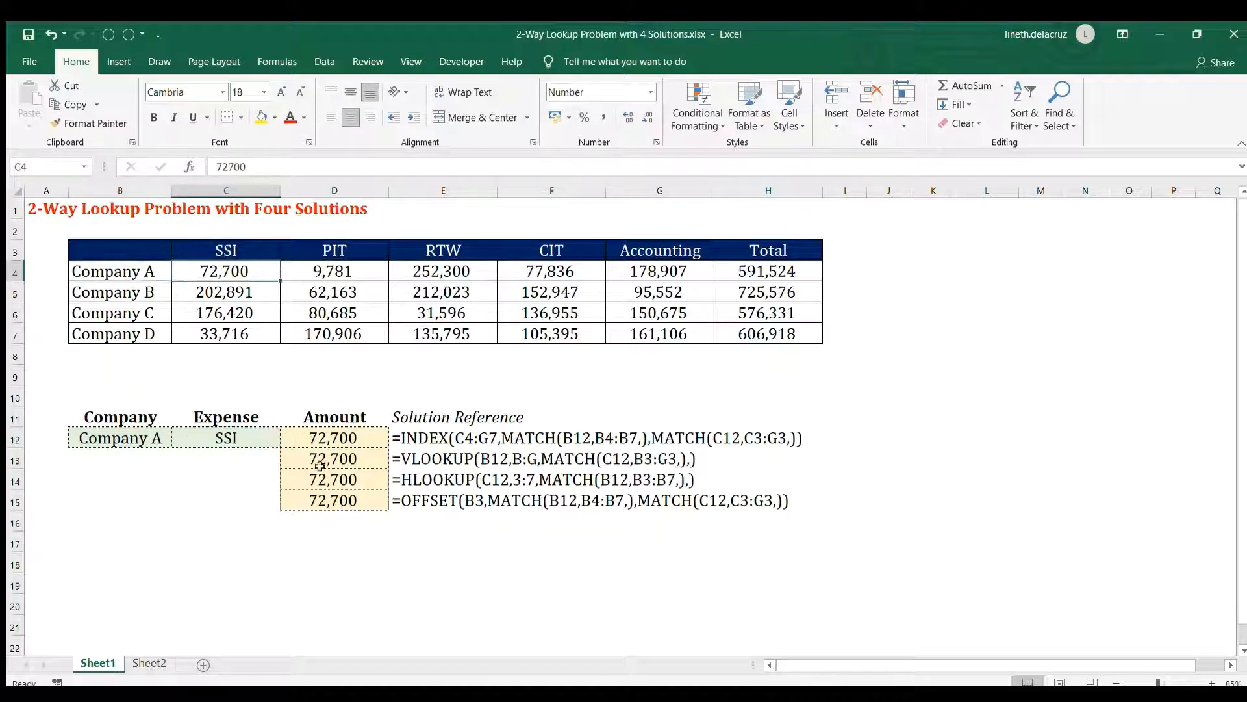
# Step: Set the lookup expense in C12 to RTW and compare the amounts with the table's Company A RTW figure
pyautogui.click(269, 439)
pyautogui.click(286, 440)
pyautogui.click(238, 473)
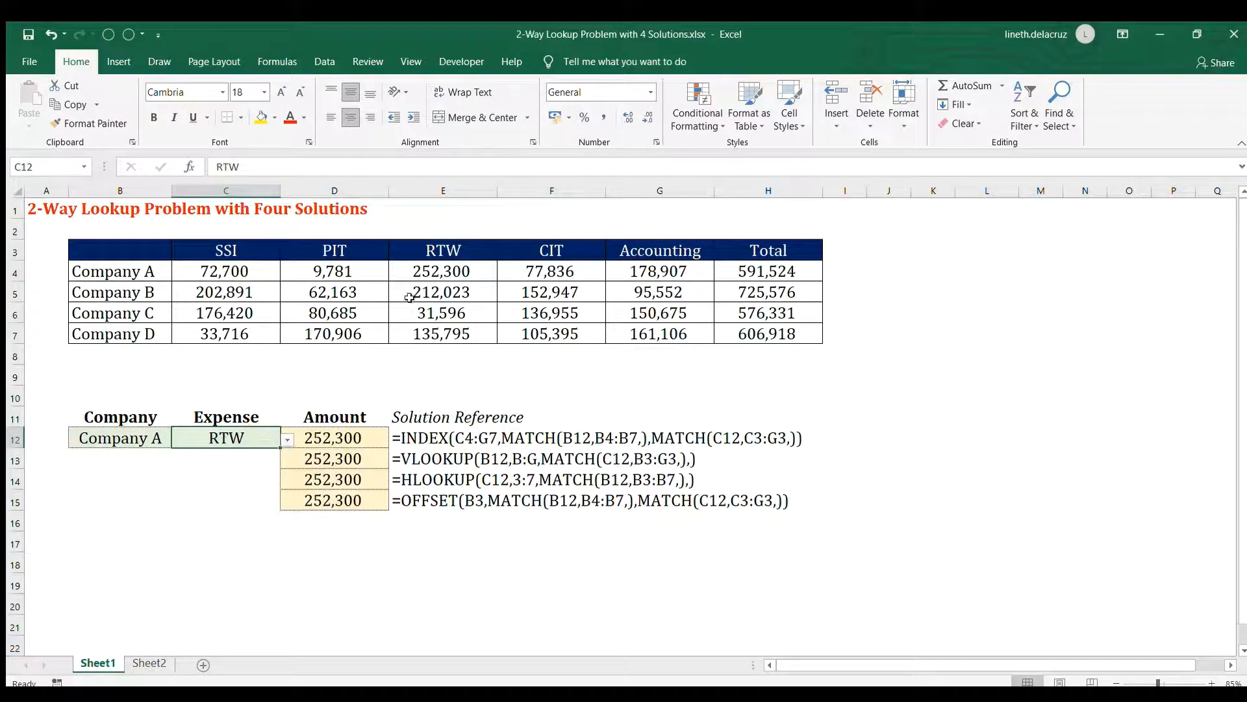
pyautogui.click(319, 457)
pyautogui.click(413, 280)
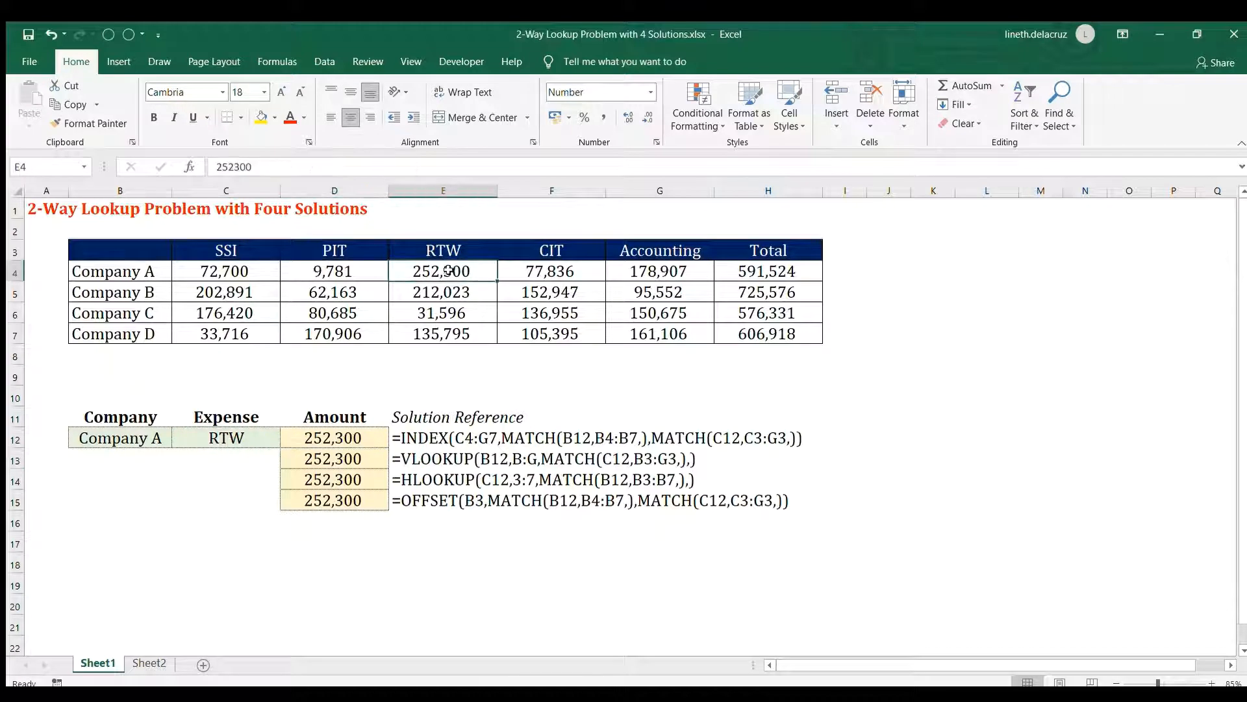